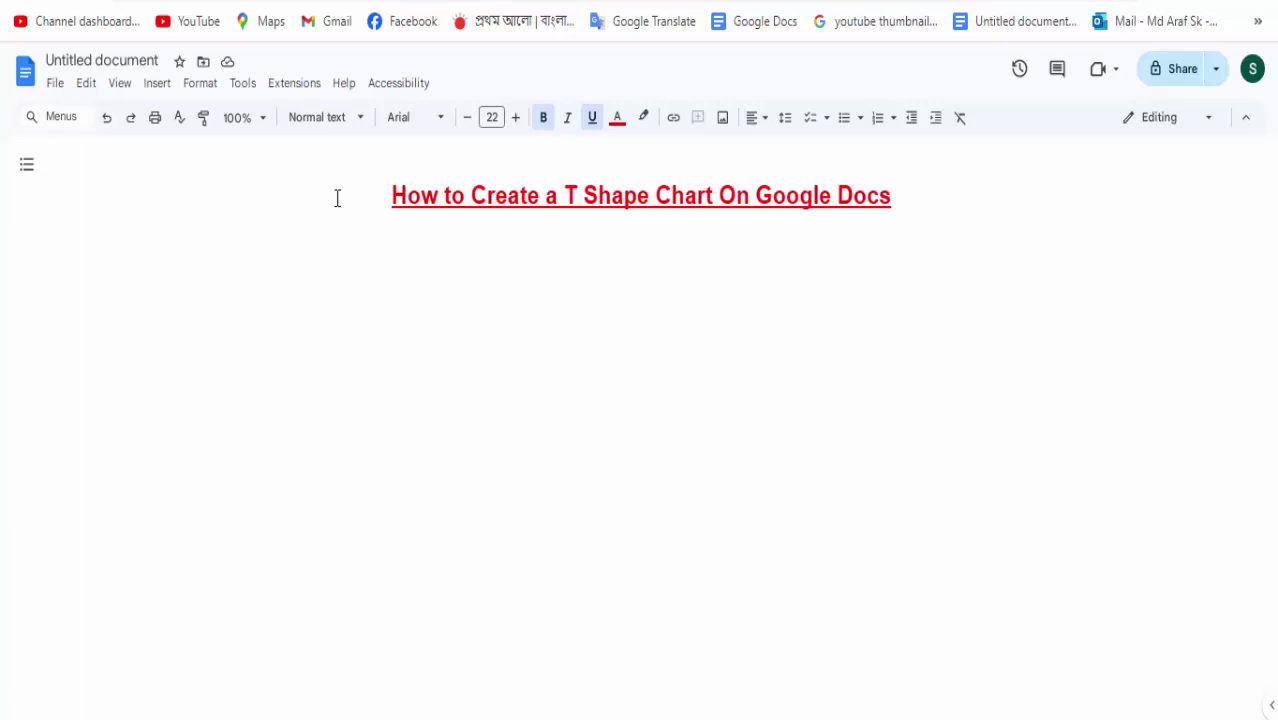
Insert a 2 x 2 table below the document title and make both of its rows taller.
click(157, 86)
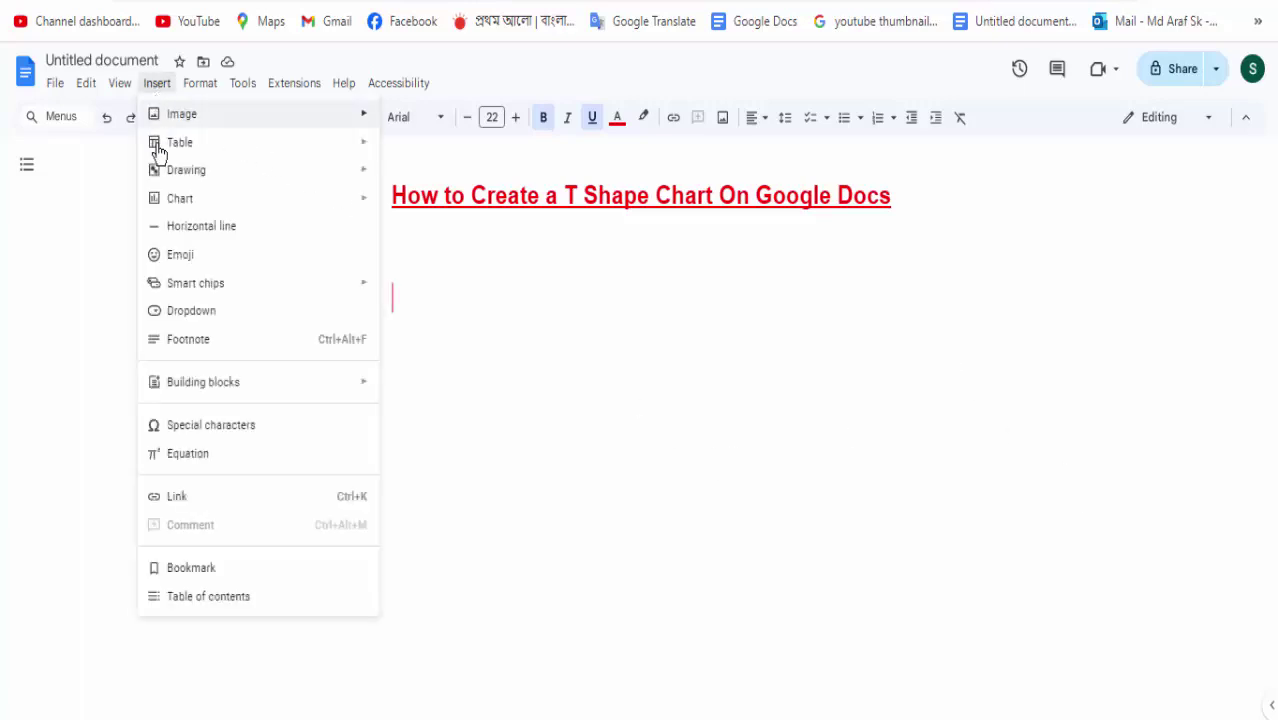
mouse_move(160, 157)
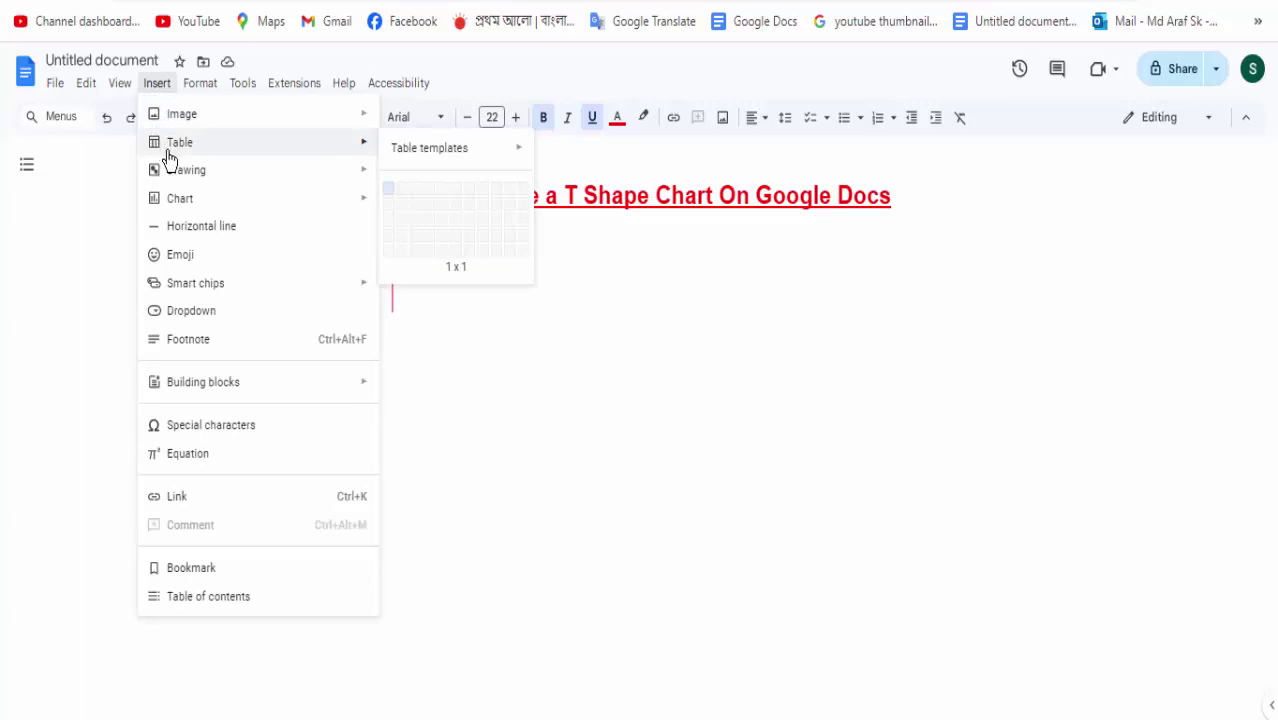
click(404, 209)
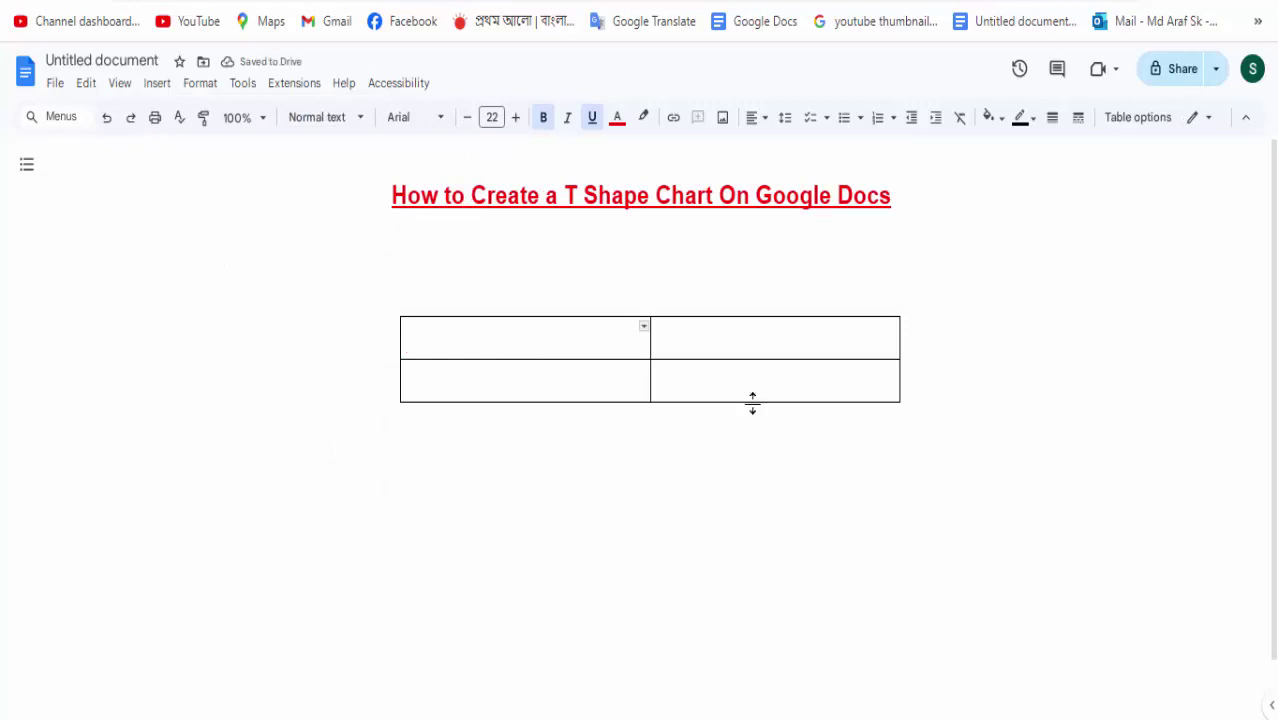
drag(752, 400, 754, 607)
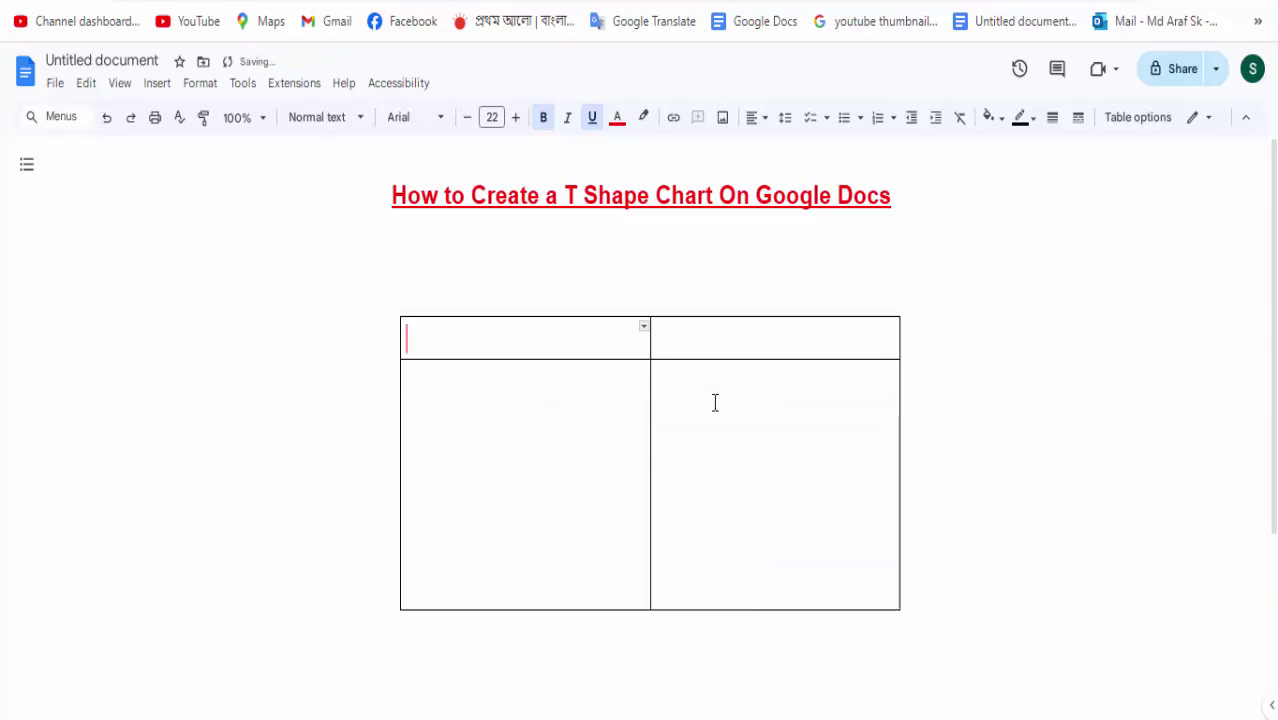
drag(710, 350, 725, 377)
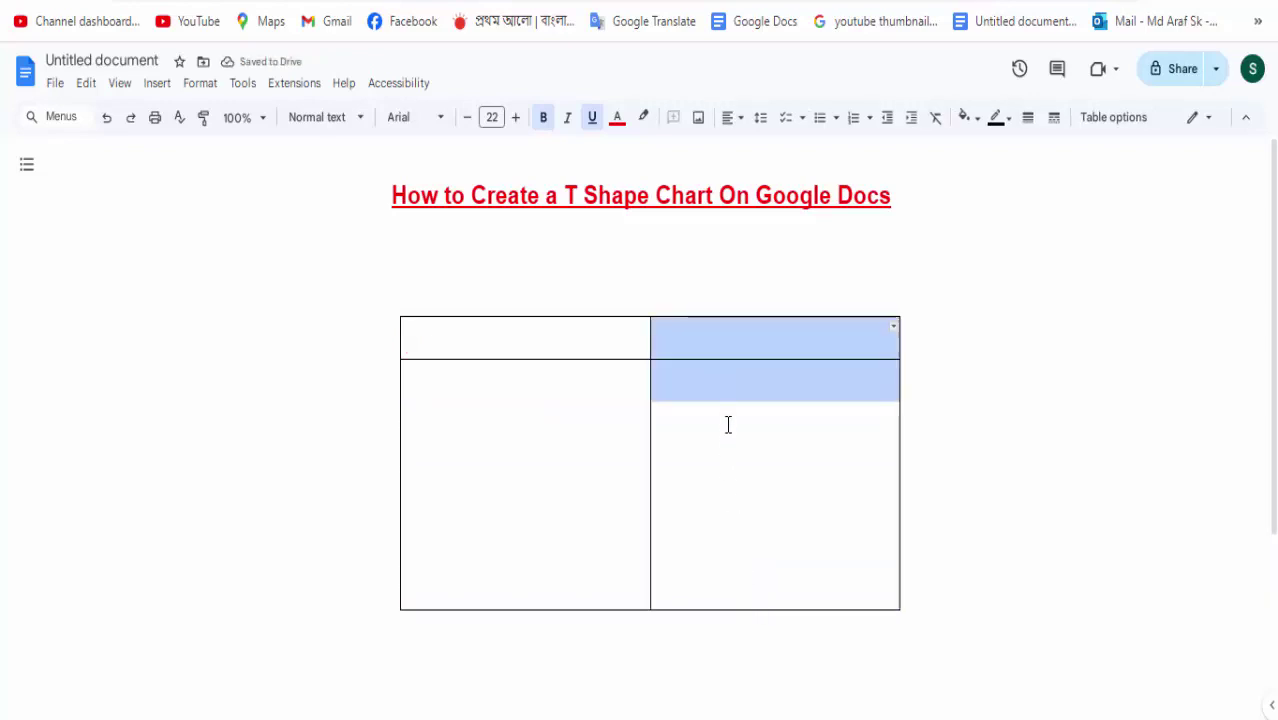
click(714, 376)
drag(715, 371, 726, 402)
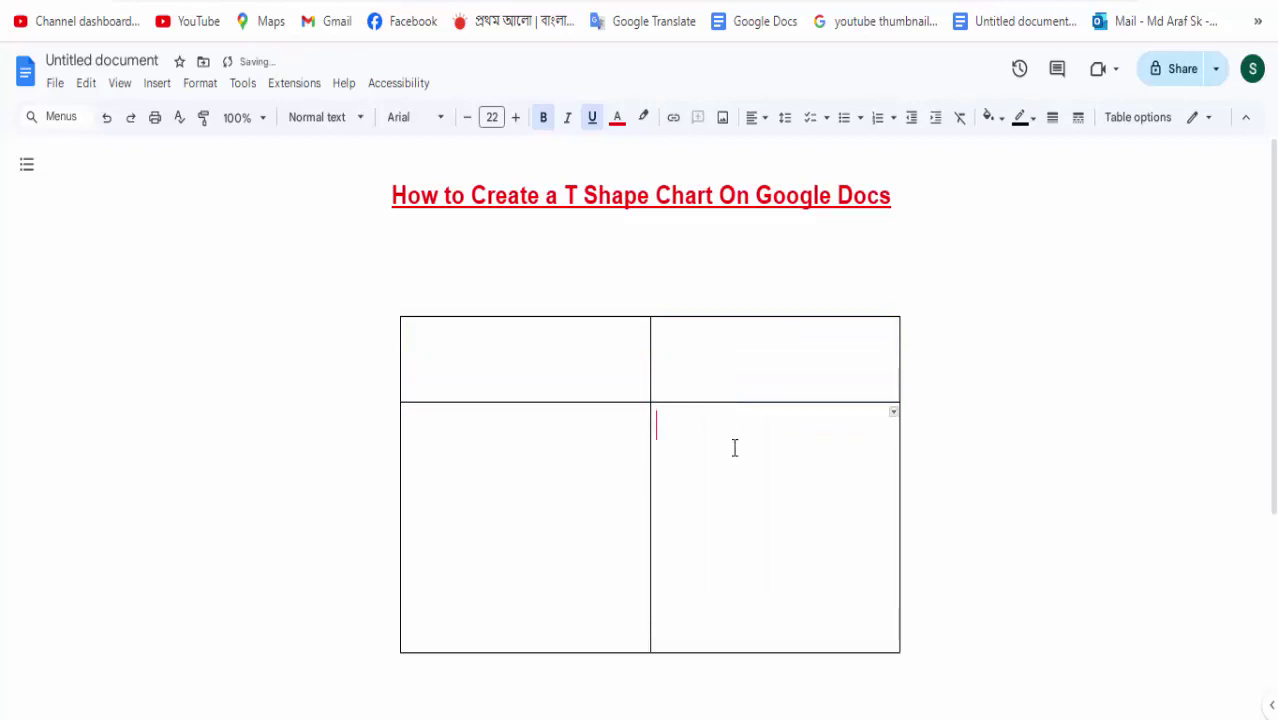
Set the borders of all four table cells to 4.5pt width and a green colour.
drag(619, 486, 525, 371)
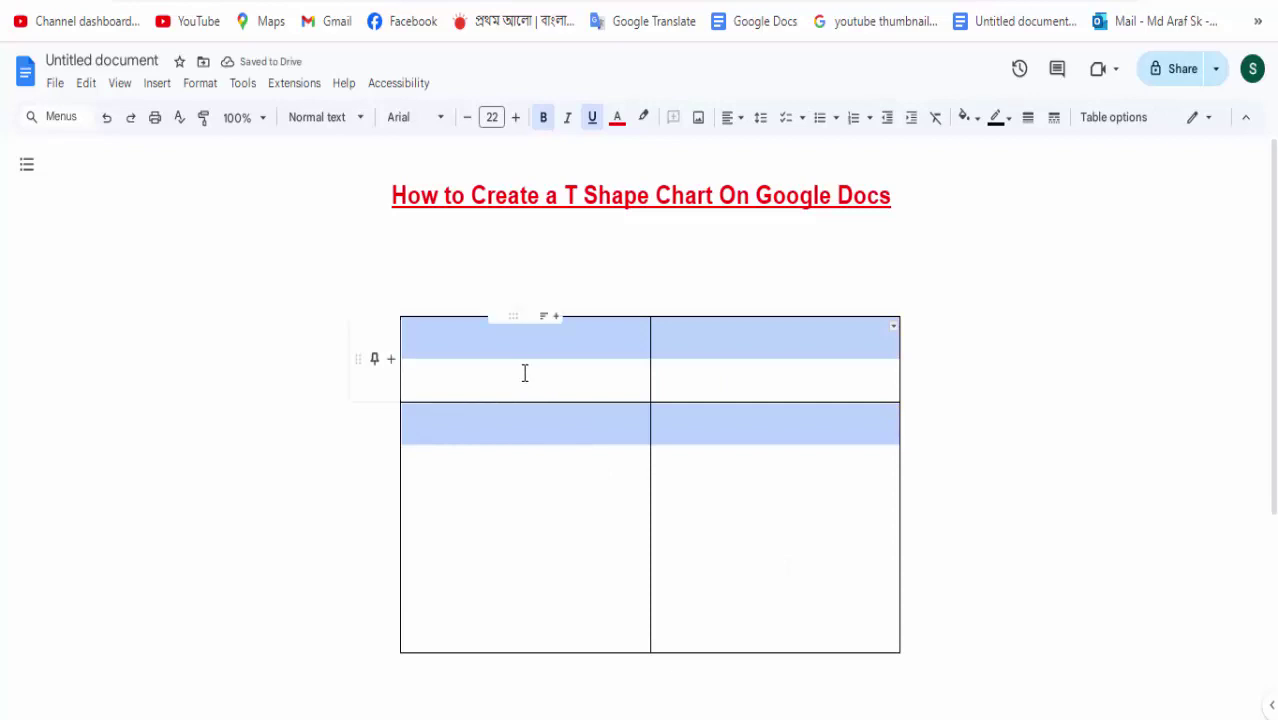
click(1027, 120)
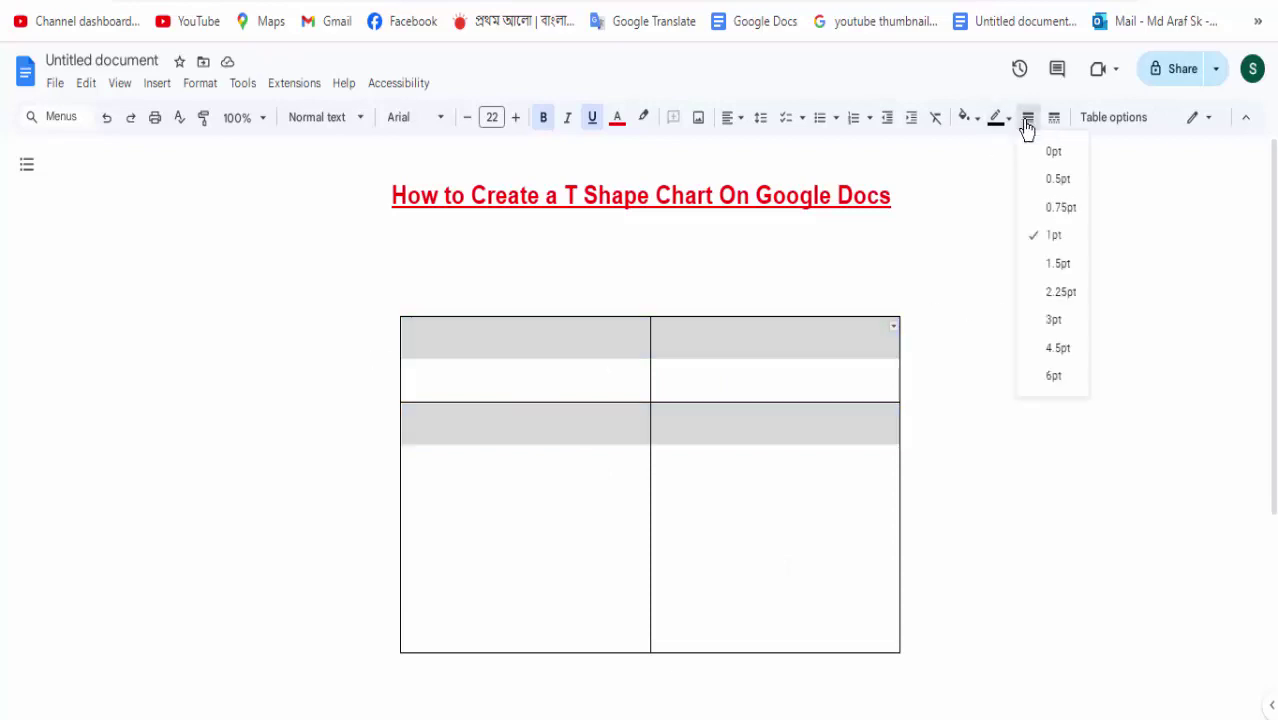
click(1064, 348)
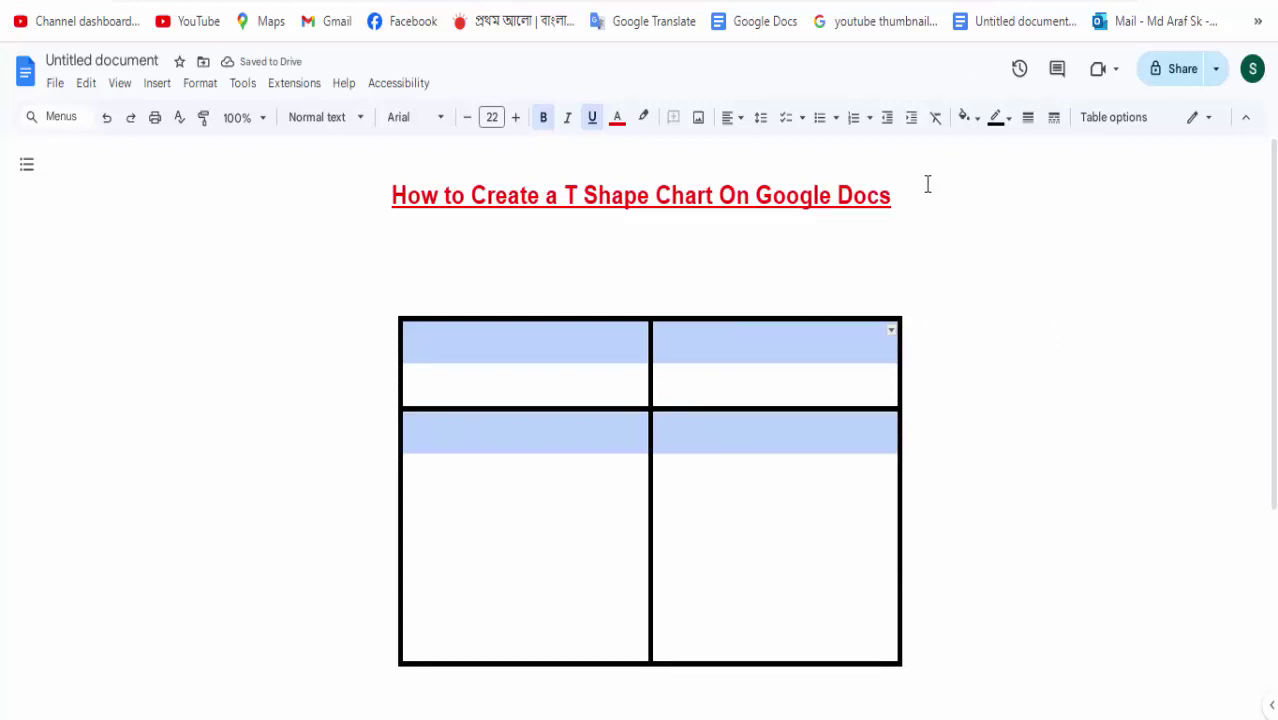
click(1009, 128)
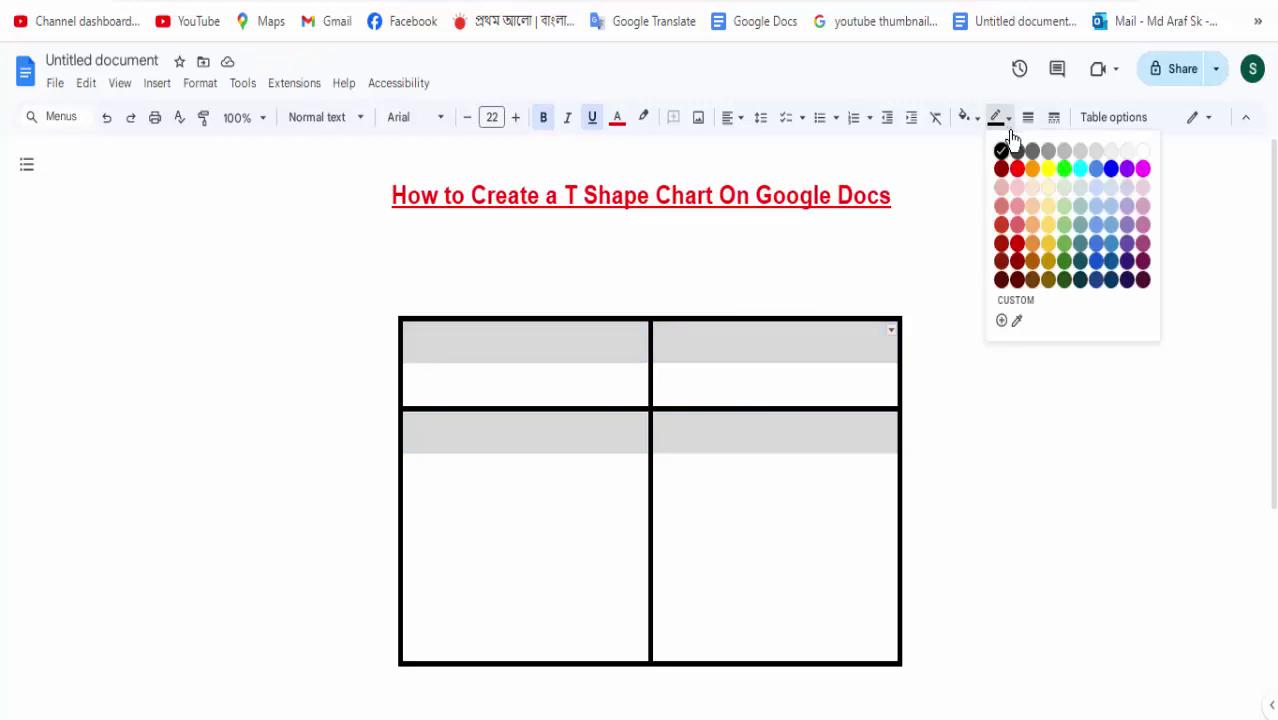
click(1064, 243)
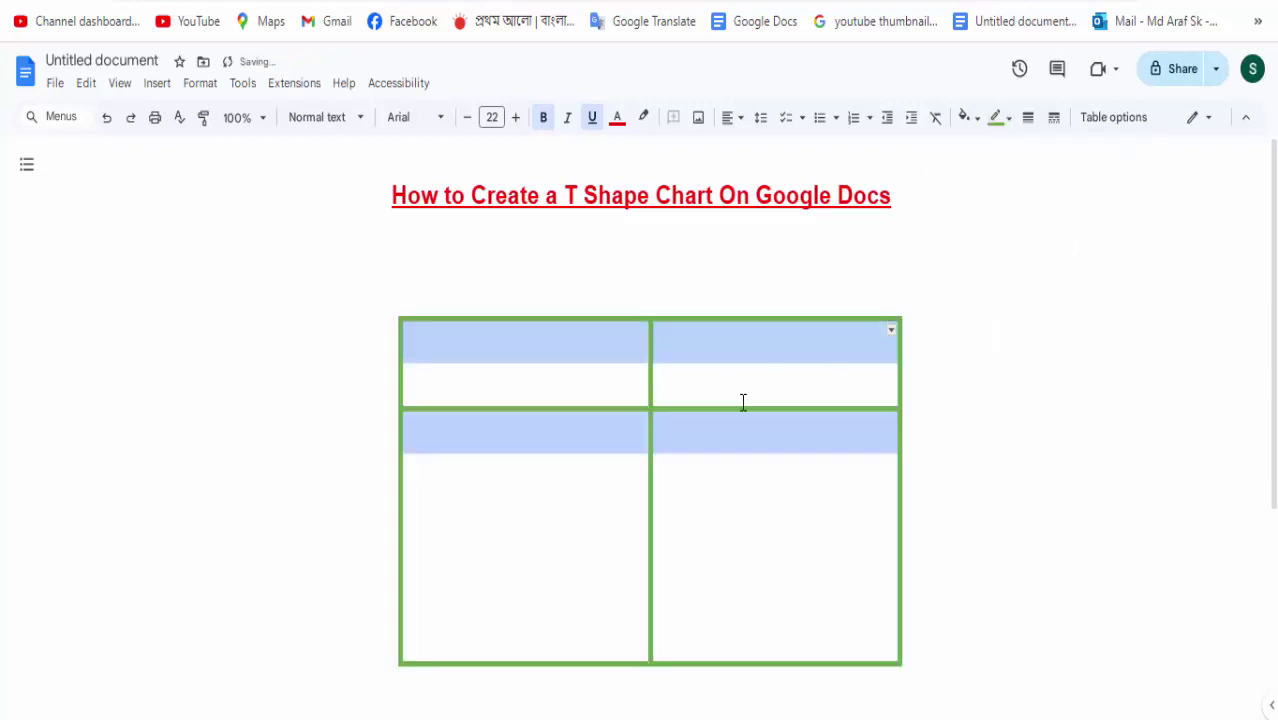
click(791, 360)
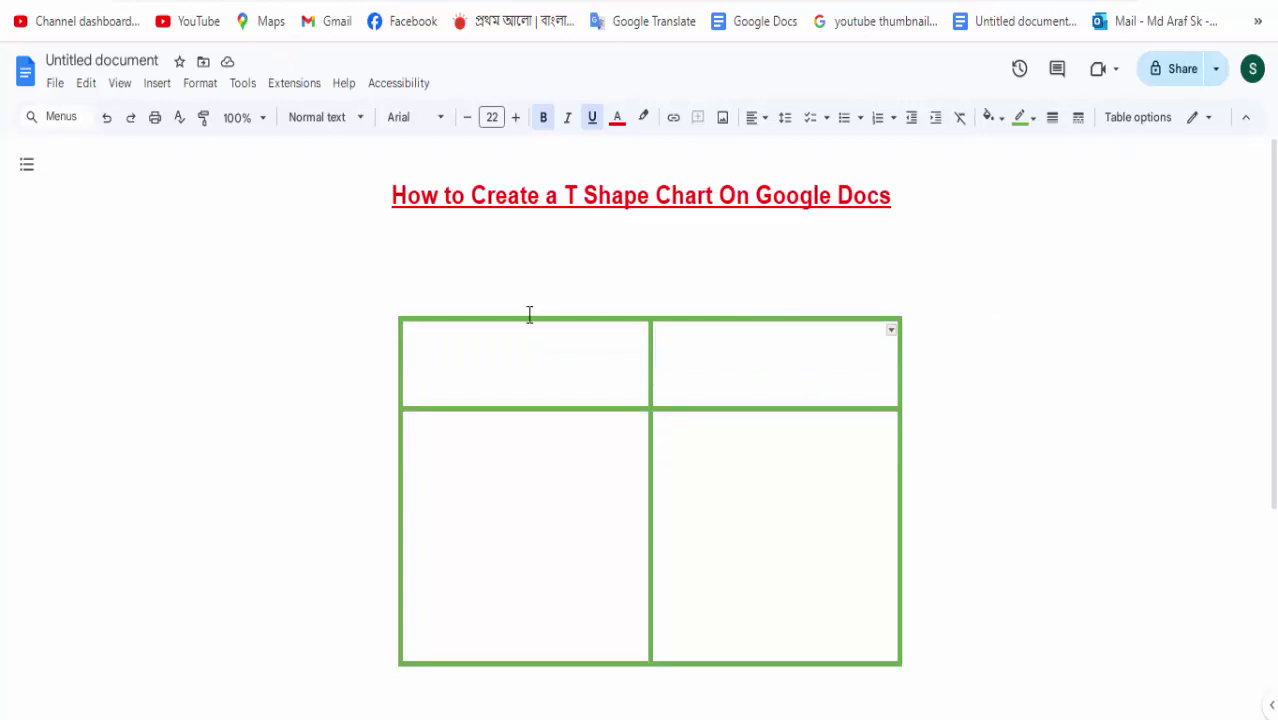
Merge the two cells of the table's top row into one.
drag(505, 332, 759, 393)
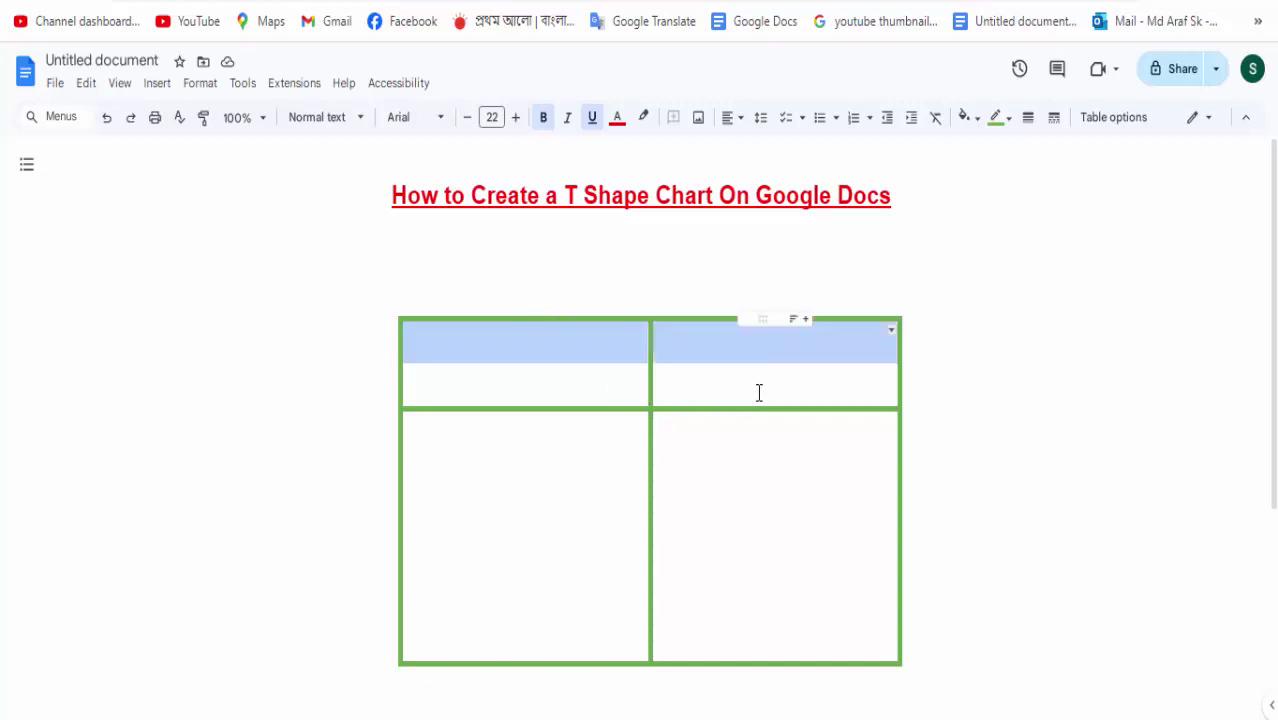
right_click(798, 356)
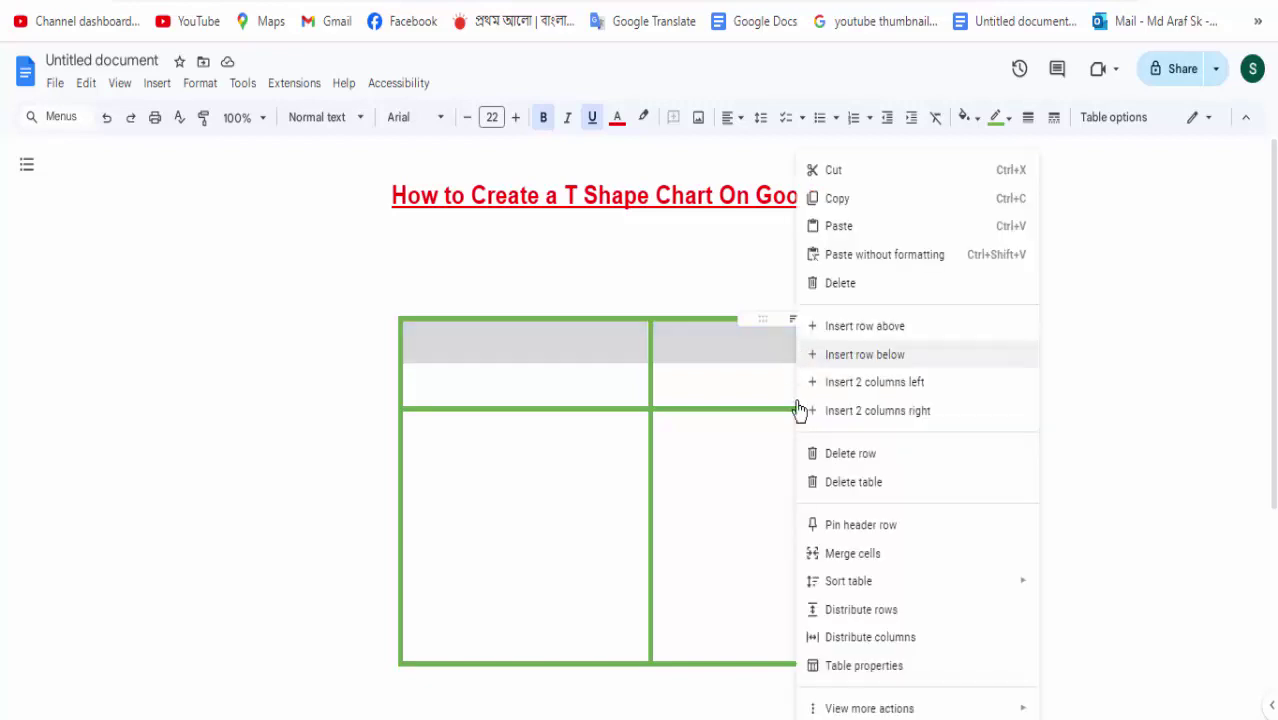
click(837, 561)
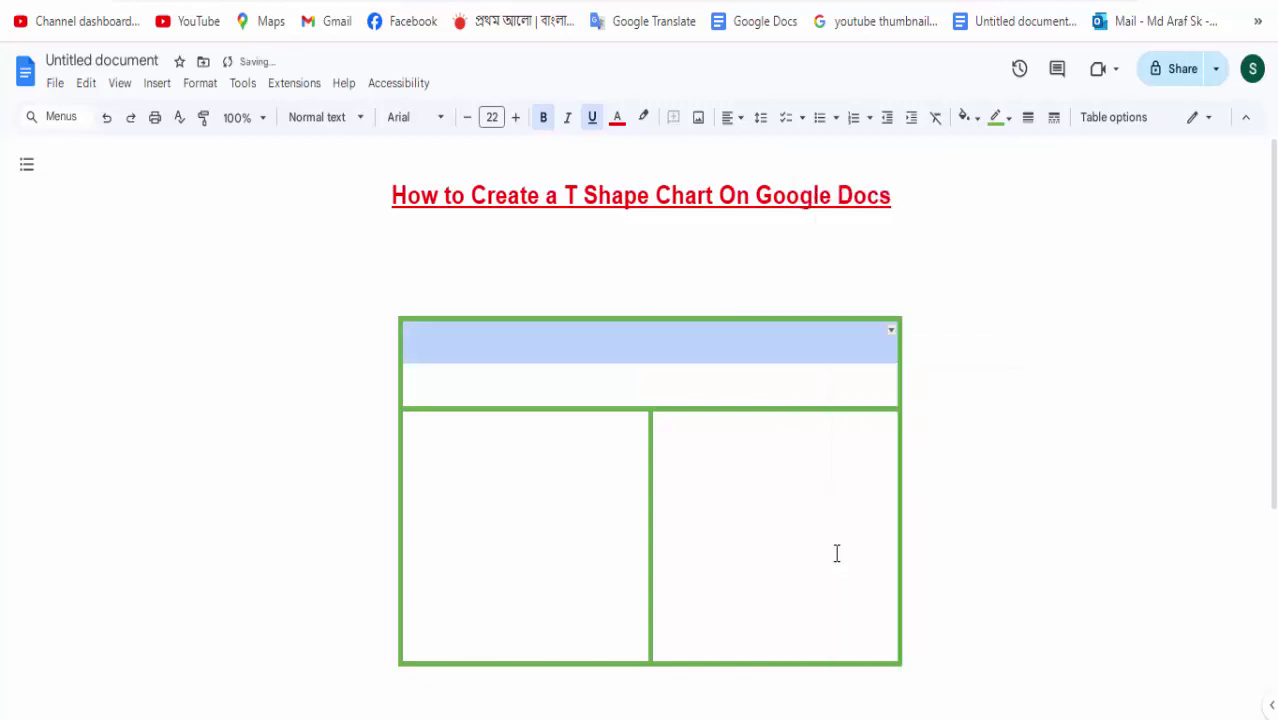
Enter the heading "Team" in the merged top cell of the table.
click(714, 385)
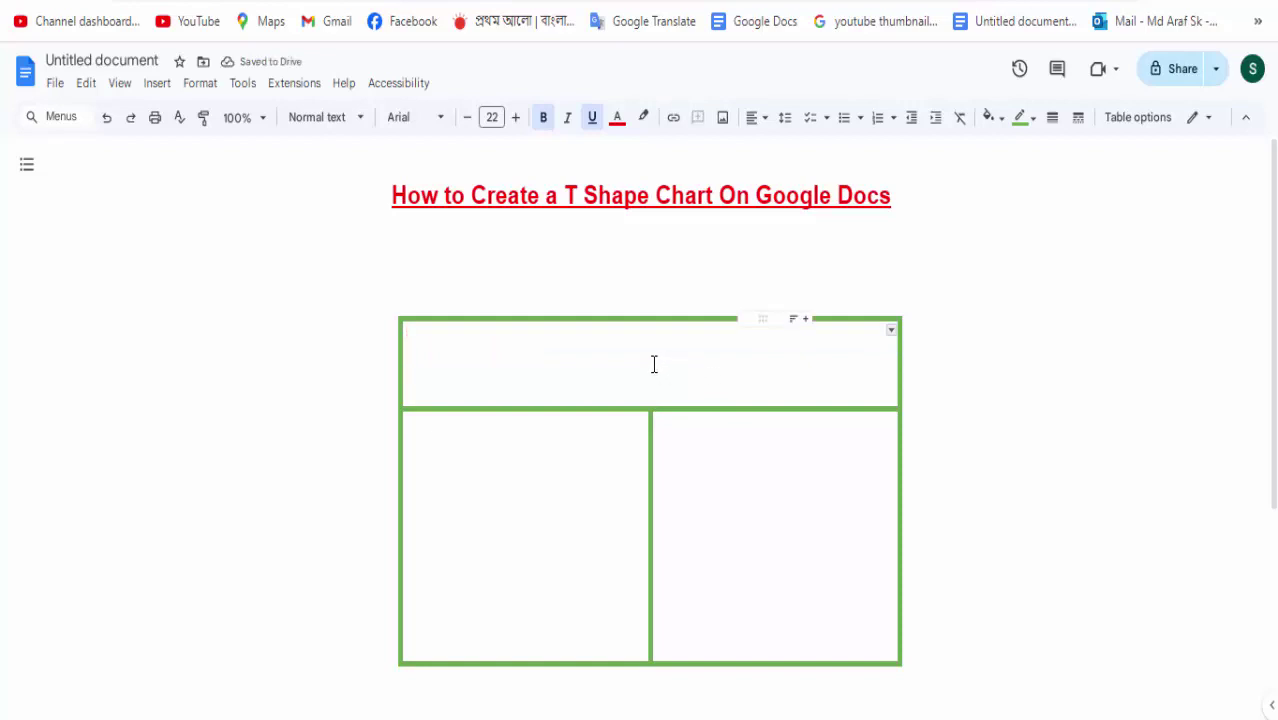
text(t)
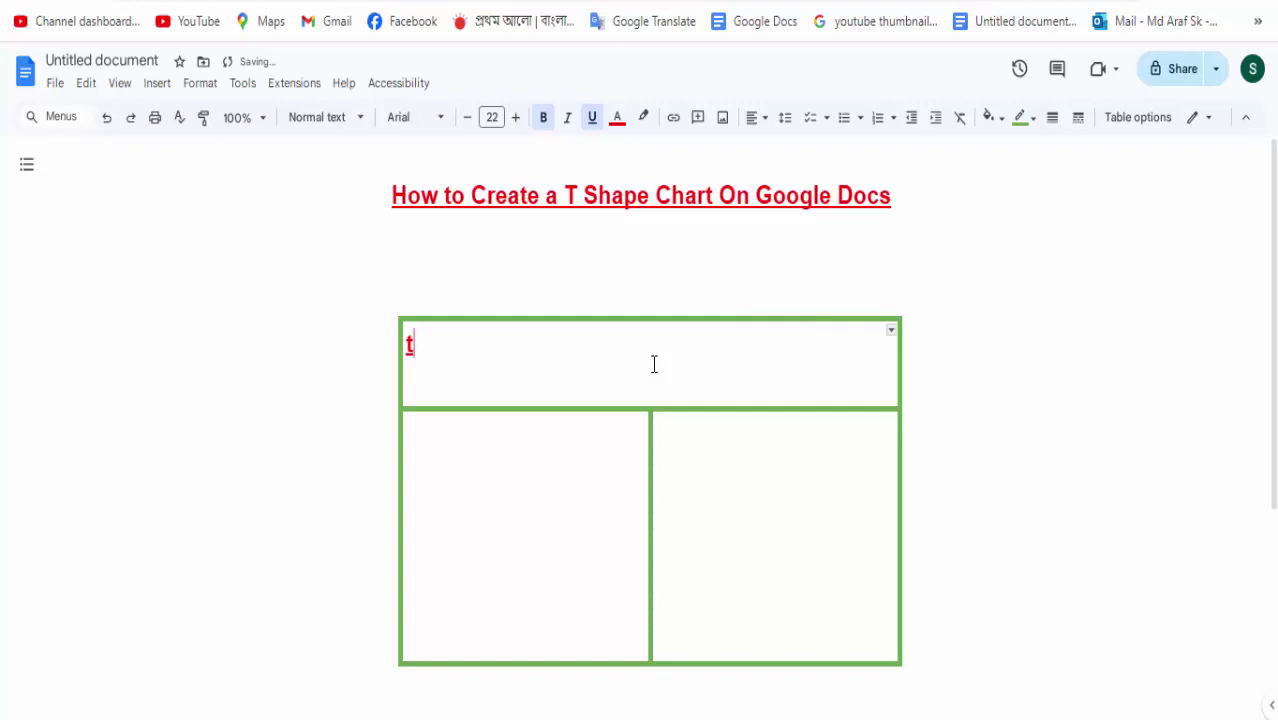
key(BackSpace)
text(Team)
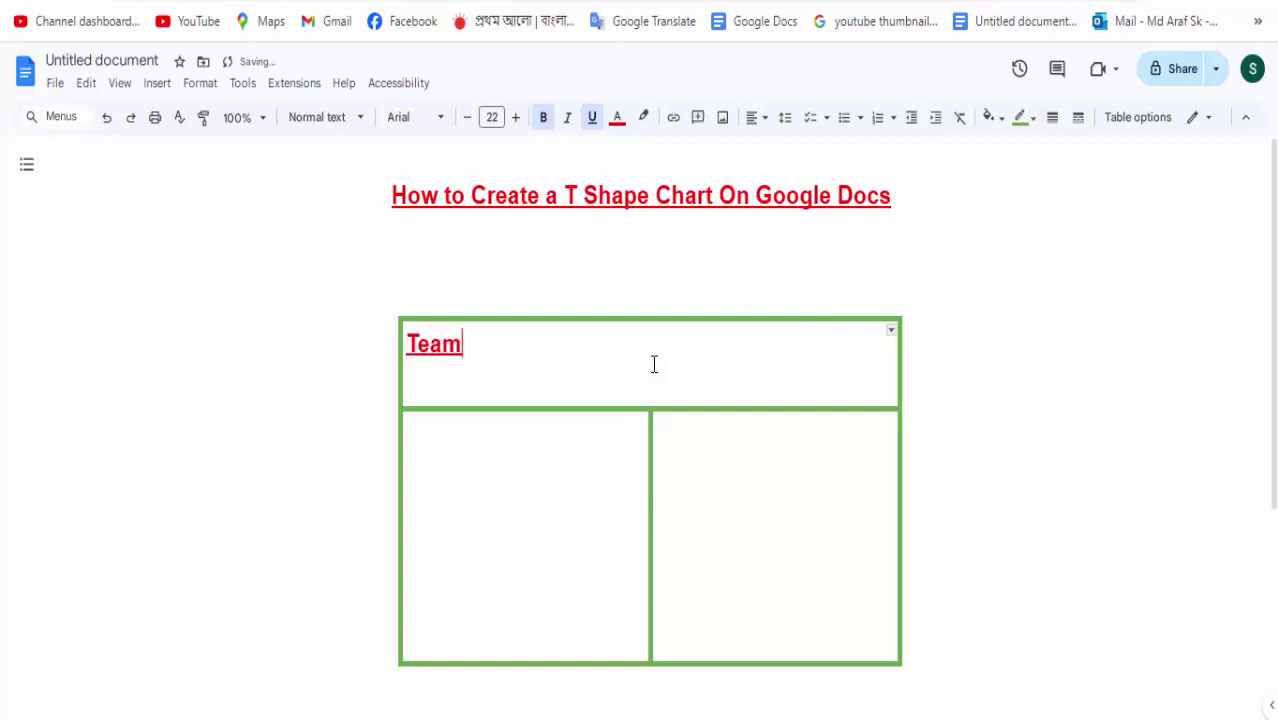
Make the "Team" heading black without underline and centre it in its cell.
drag(464, 345, 396, 338)
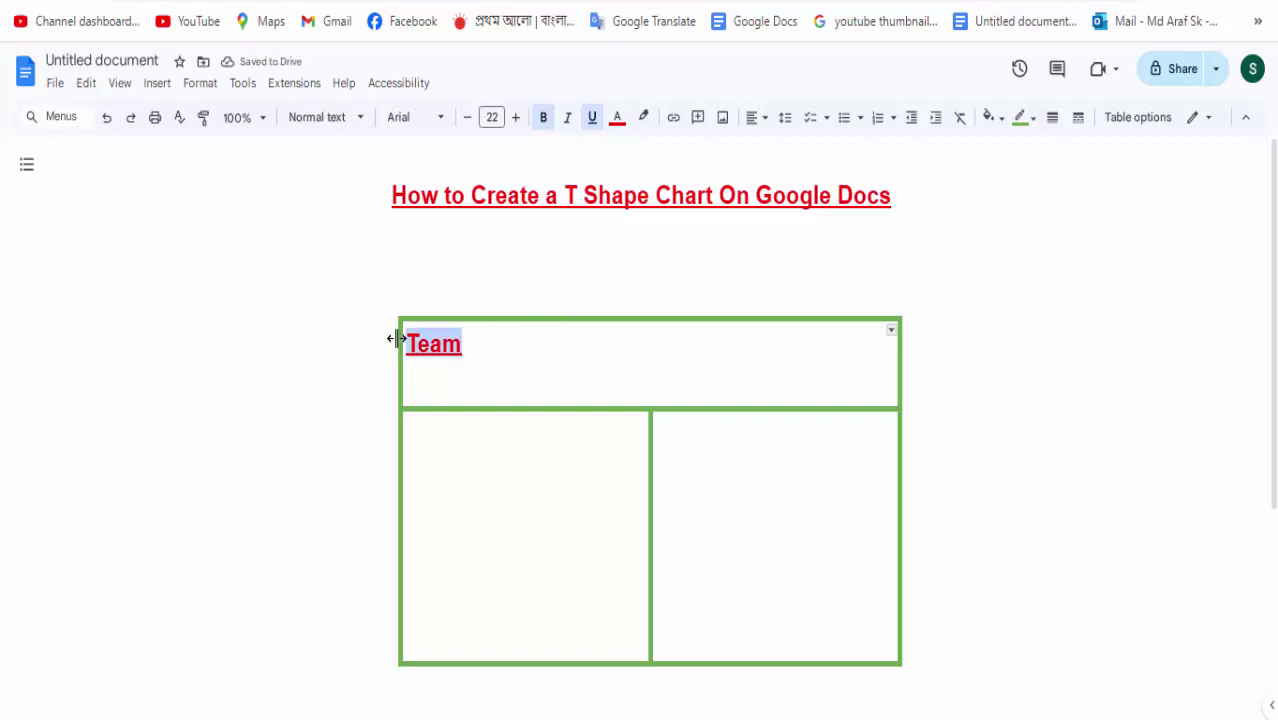
click(593, 118)
click(617, 117)
click(621, 151)
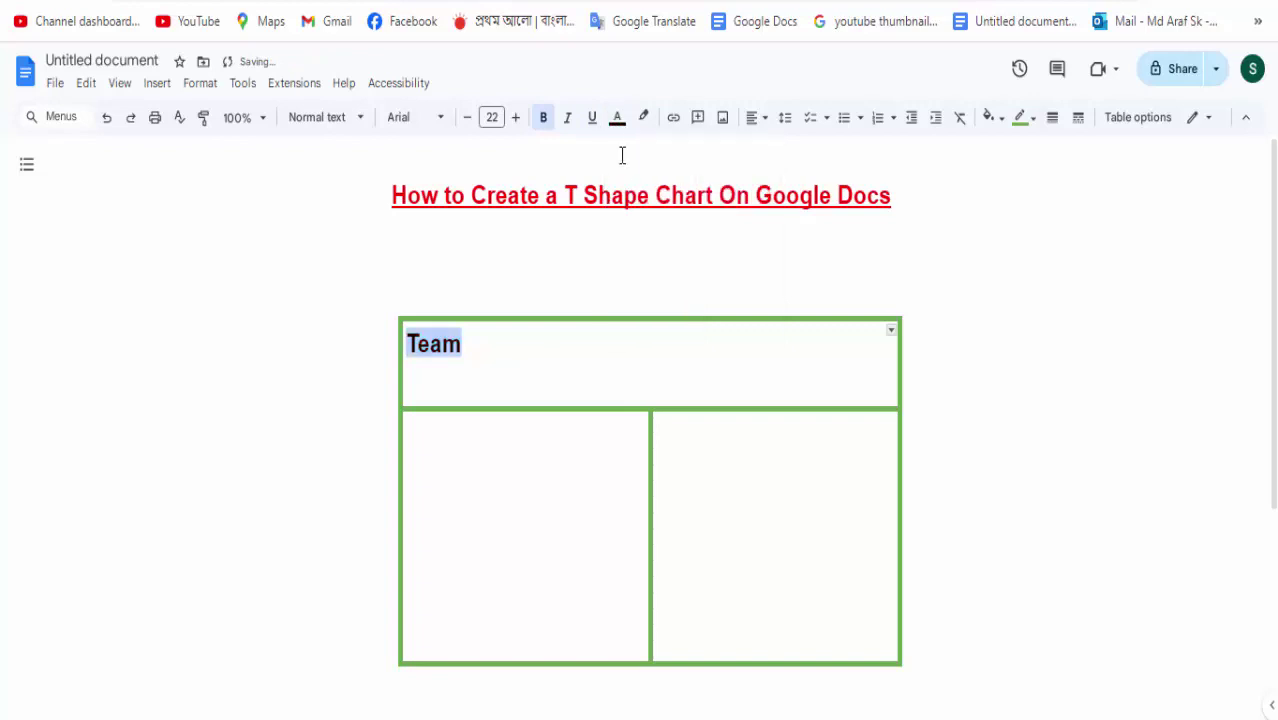
click(757, 120)
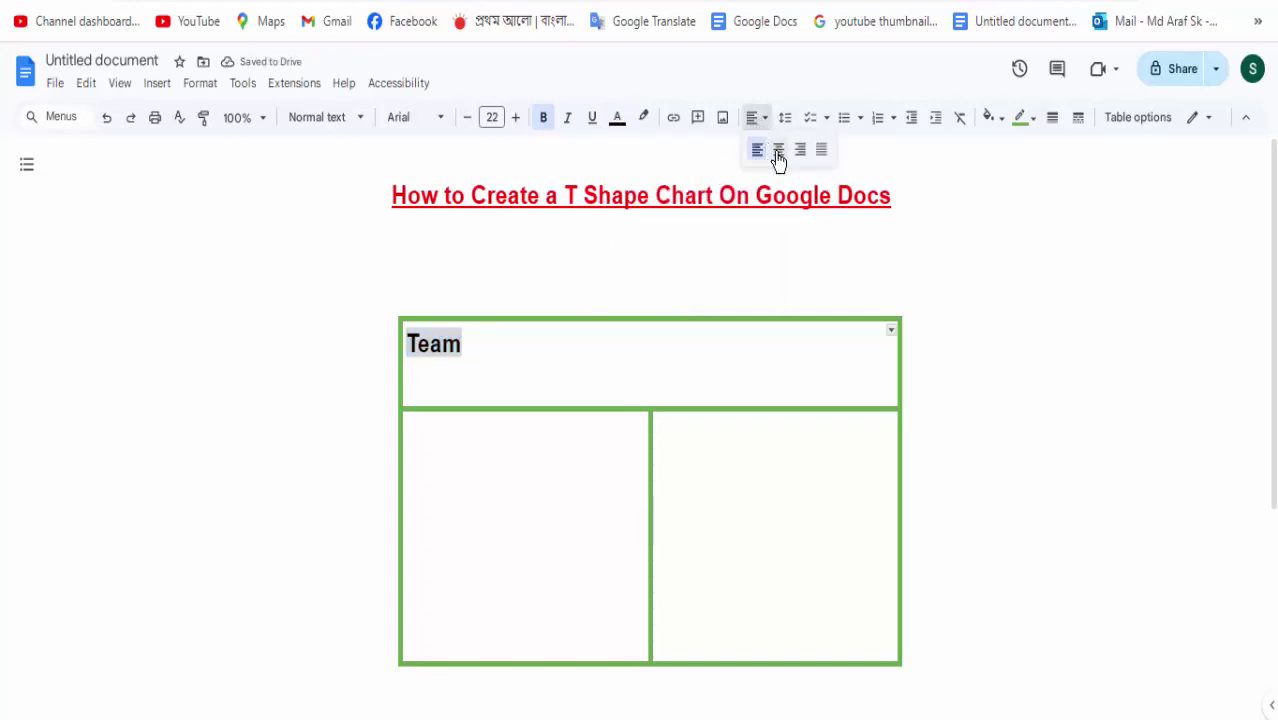
click(778, 152)
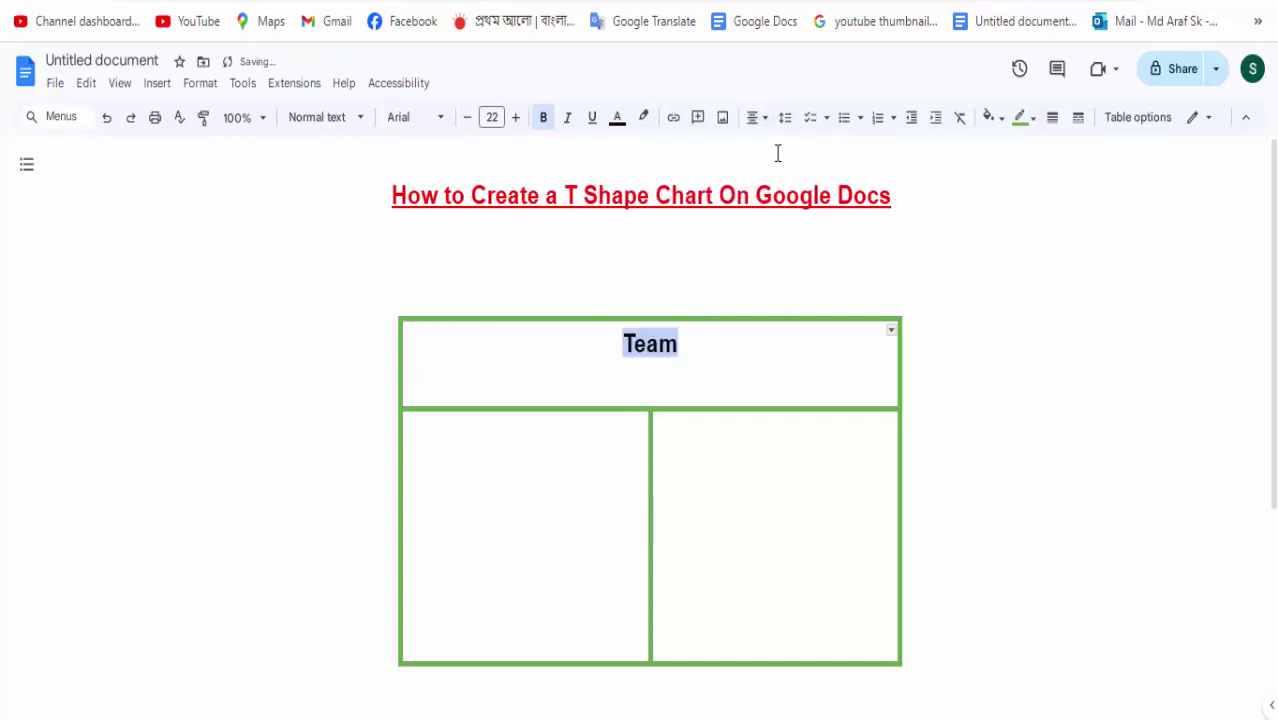
Increase the font size of the "Team" heading to about 44.
click(517, 119)
click(517, 119)
click(517, 119)
click(517, 119)
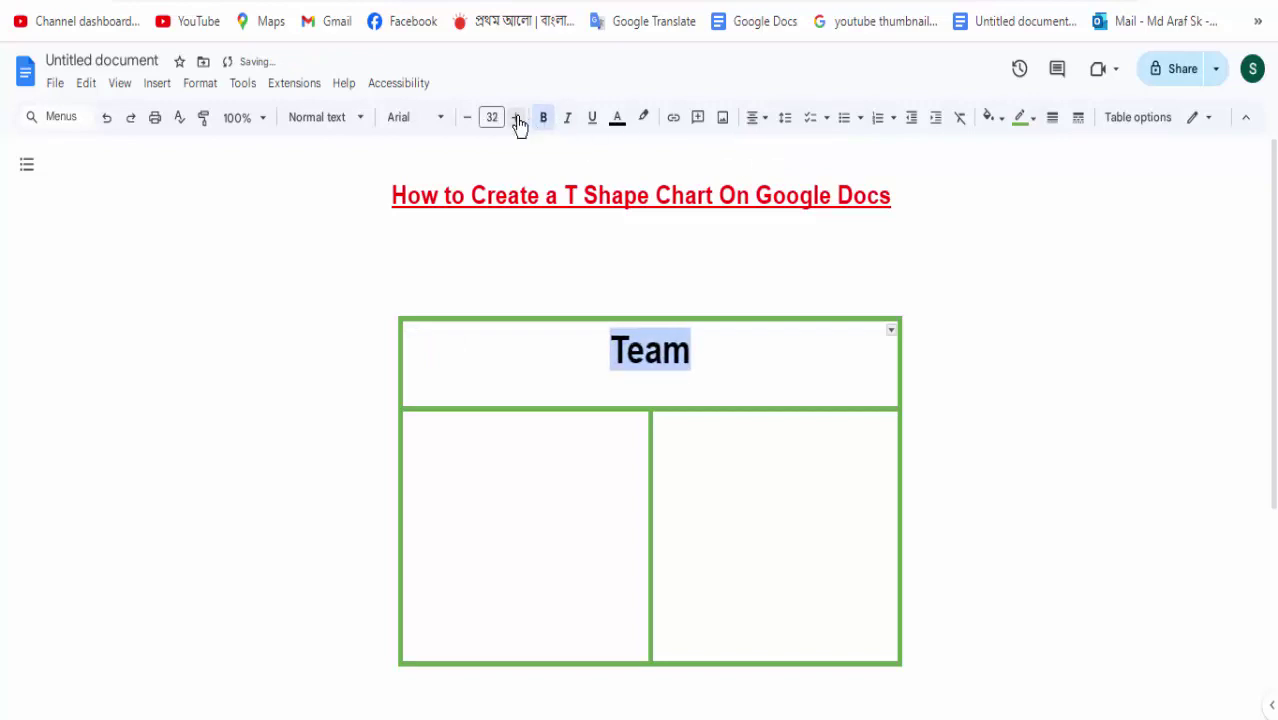
click(517, 119)
click(517, 119)
click(517, 119)
click(517, 119)
click(517, 119)
click(517, 119)
click(517, 119)
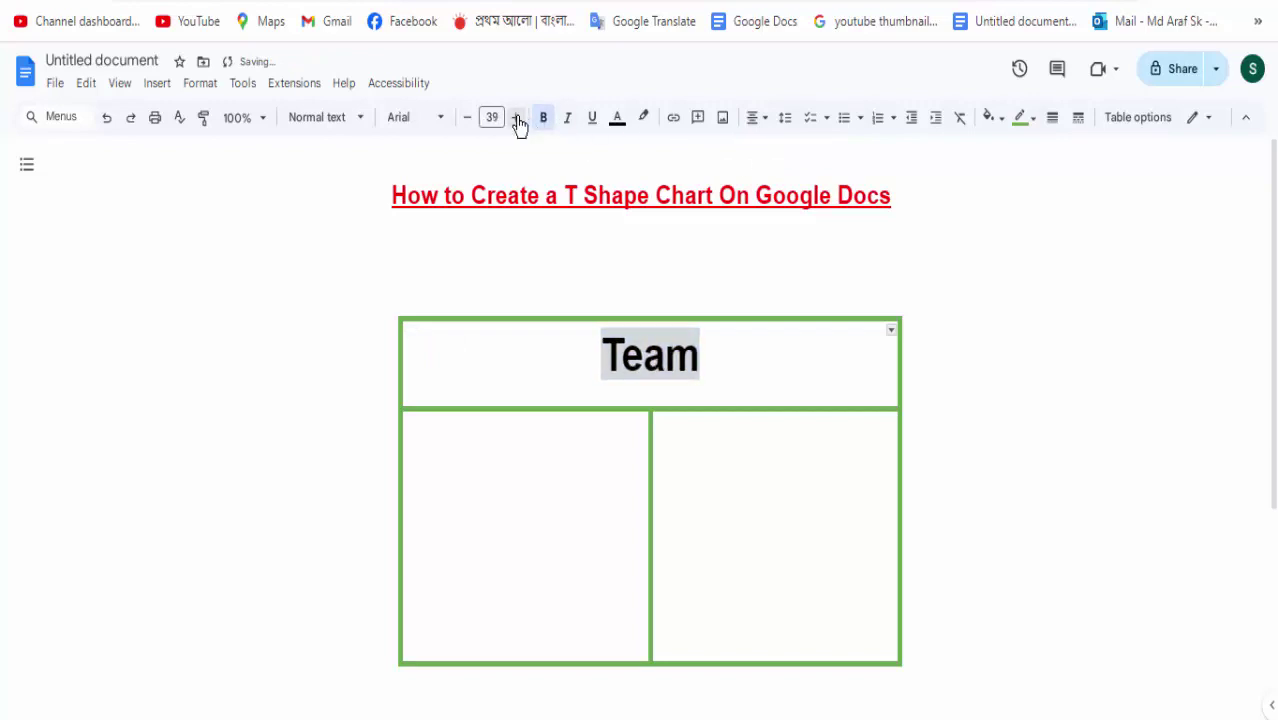
click(517, 119)
click(517, 119)
click(517, 119)
click(517, 119)
click(517, 119)
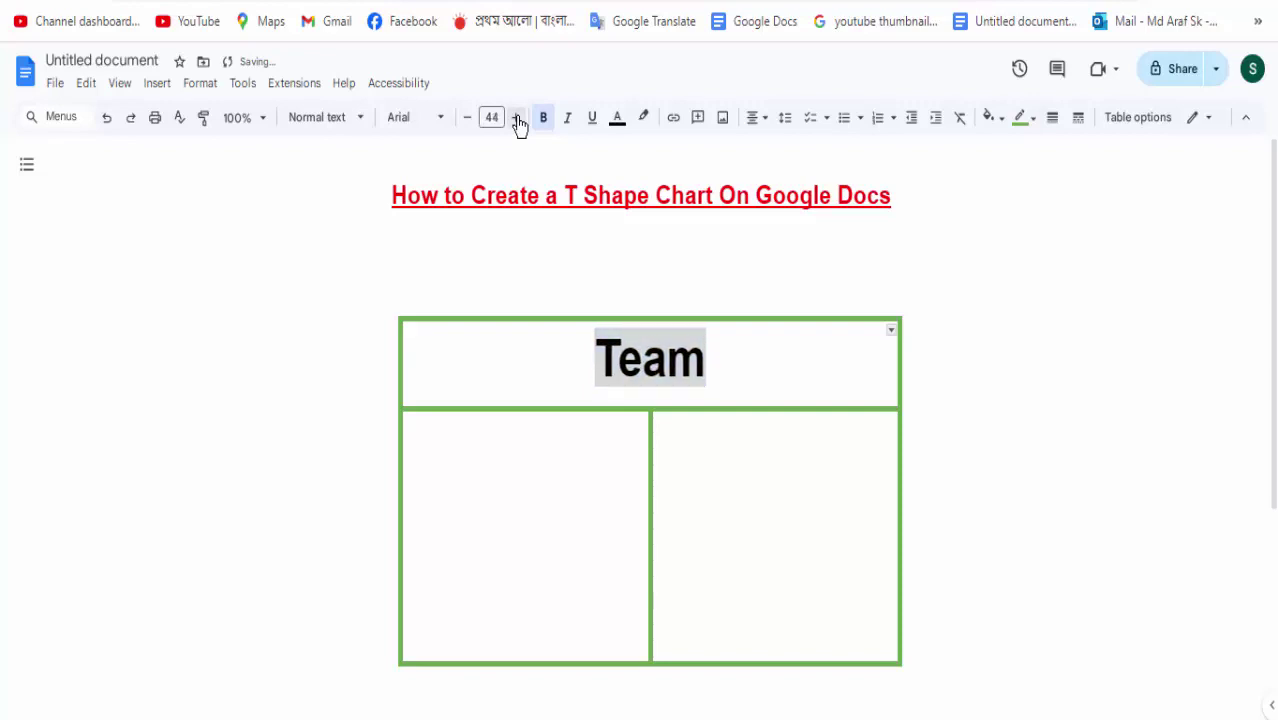
click(517, 119)
Enter "Bangladesh" in the table's lower-left cell and make the text black without underline.
click(572, 472)
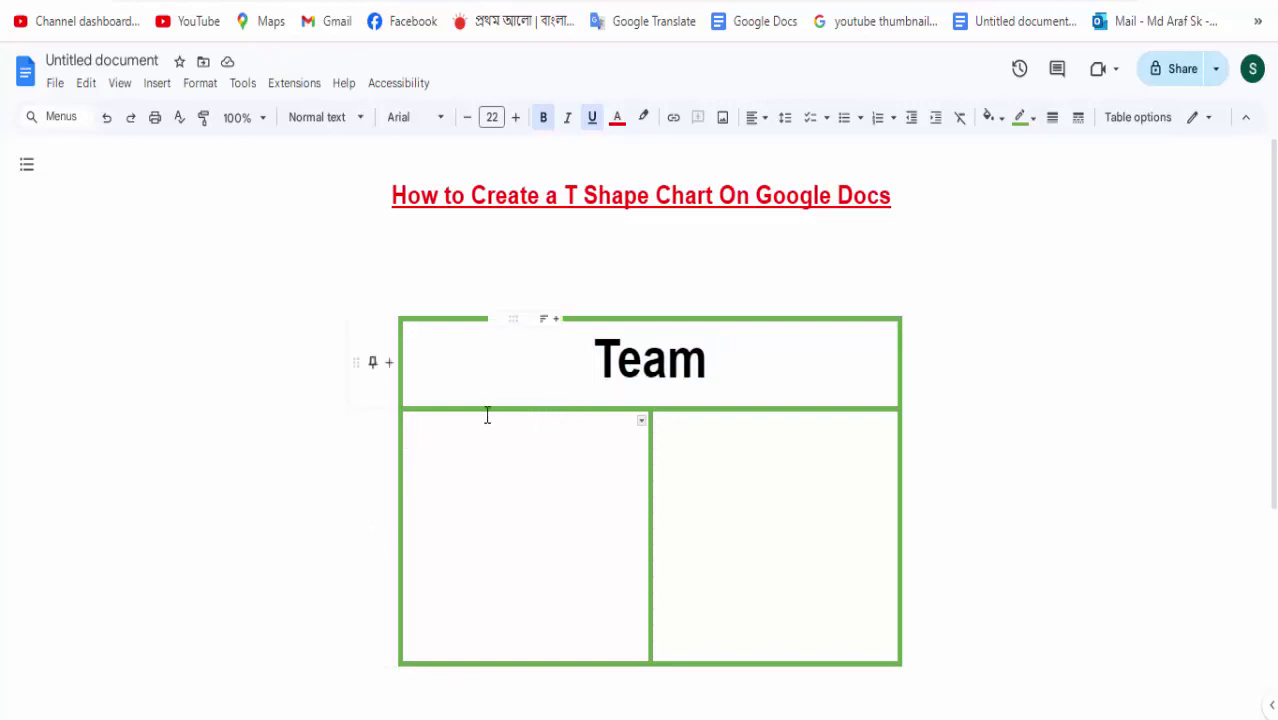
text(Ban)
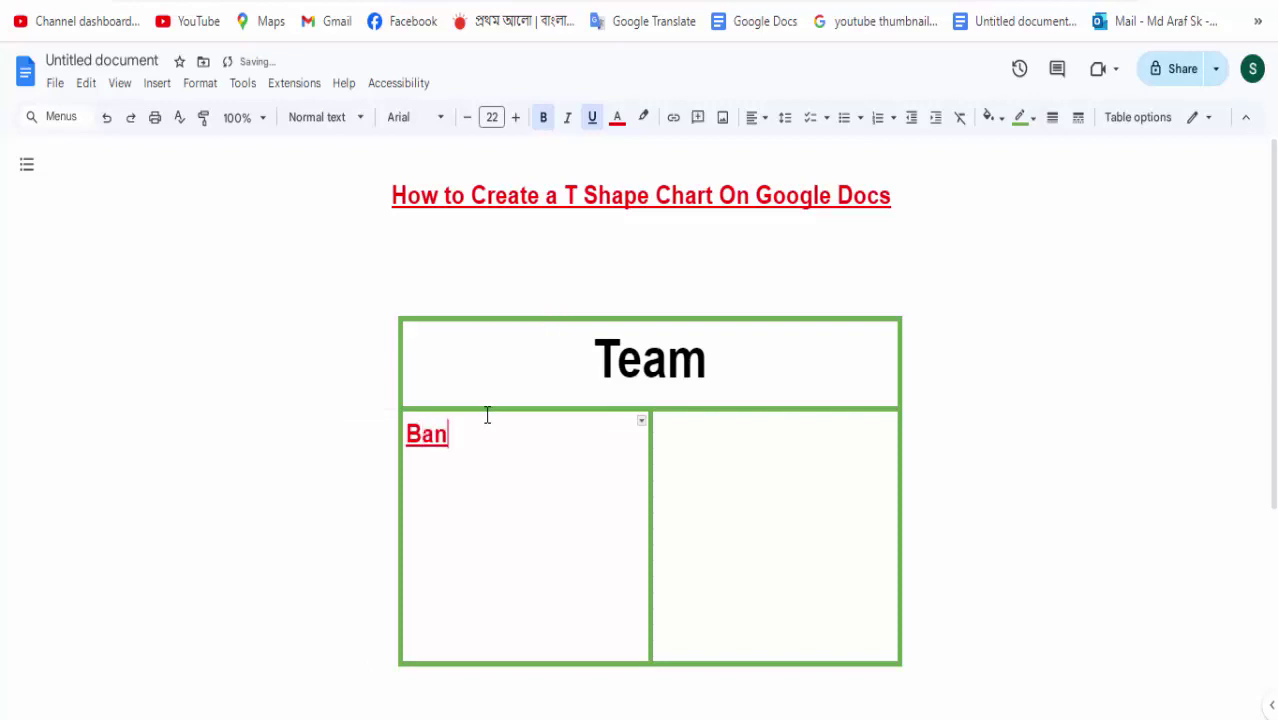
text(gladesh)
drag(550, 434, 408, 434)
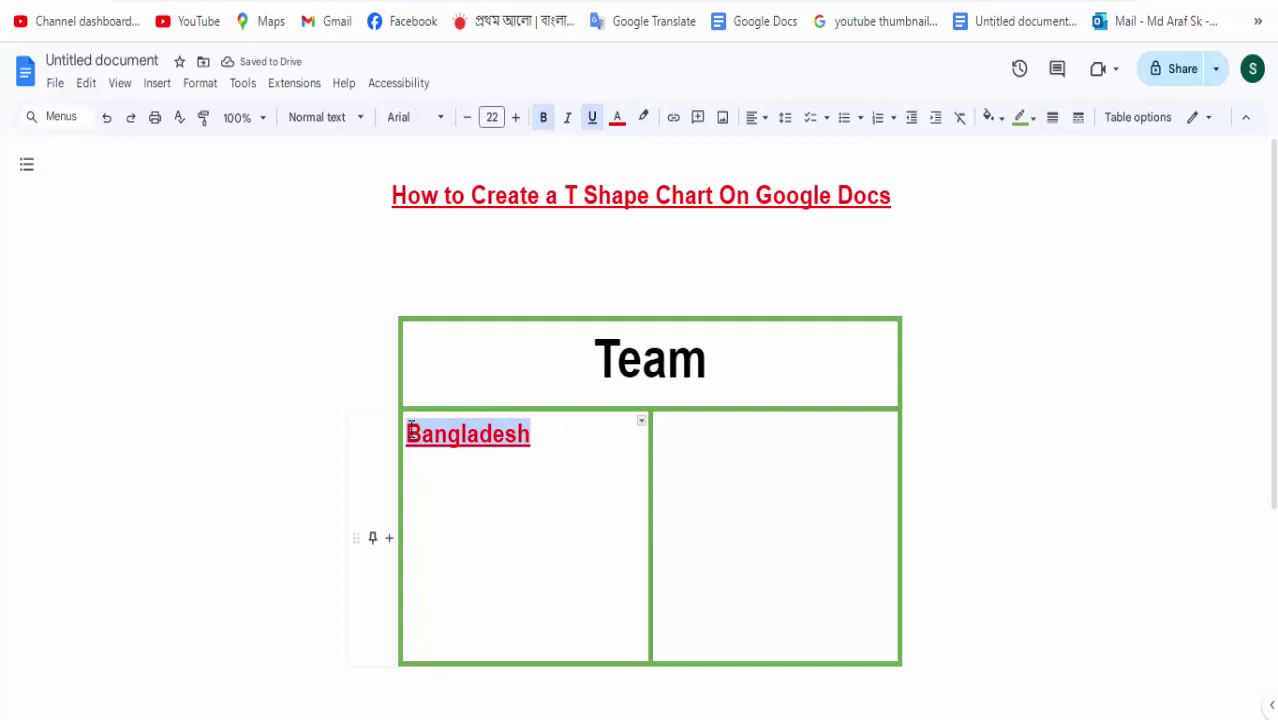
click(592, 117)
click(617, 117)
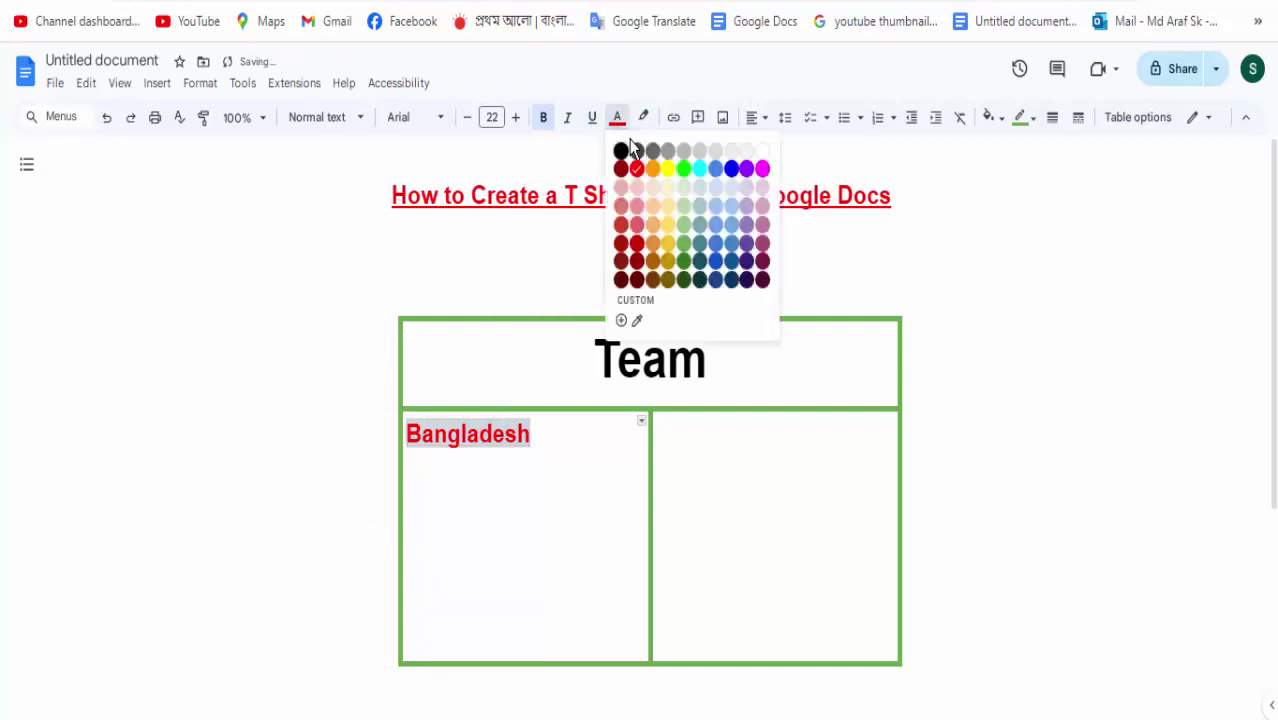
click(621, 150)
click(538, 436)
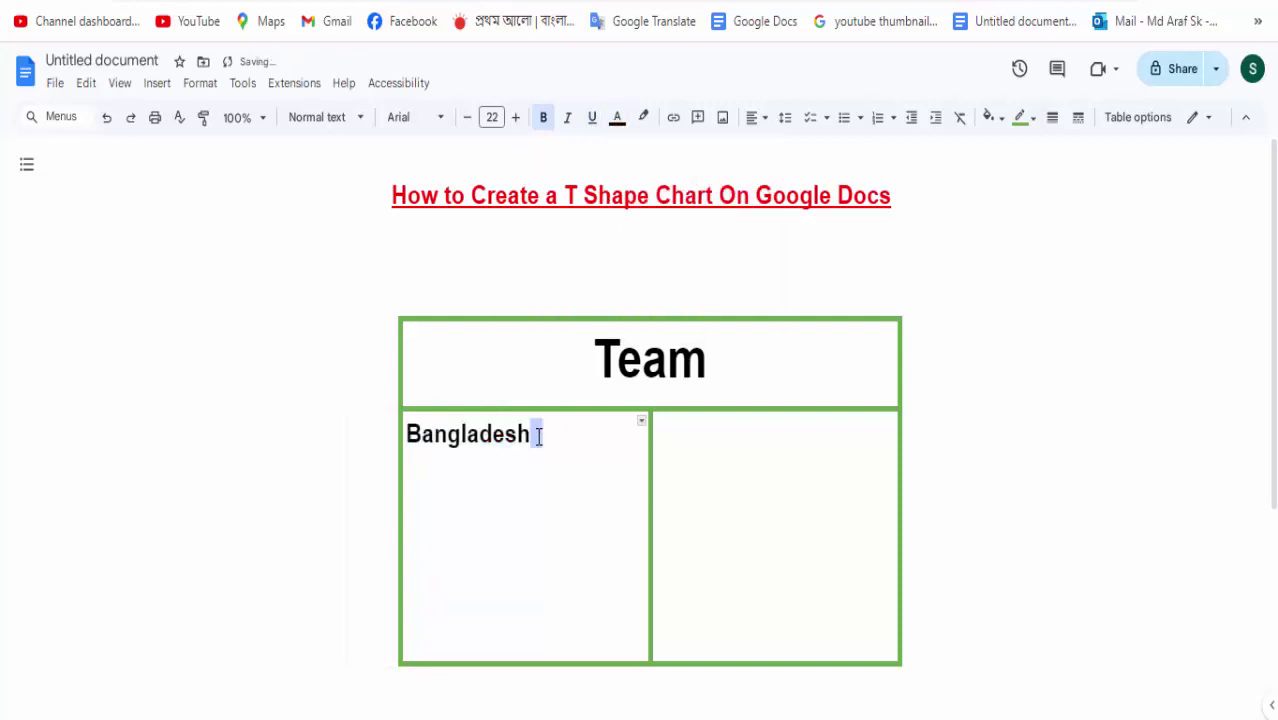
Add "India" and "Pakistan" on separate lines below "Bangladesh" in the same cell.
click(556, 444)
key(Return)
text(India)
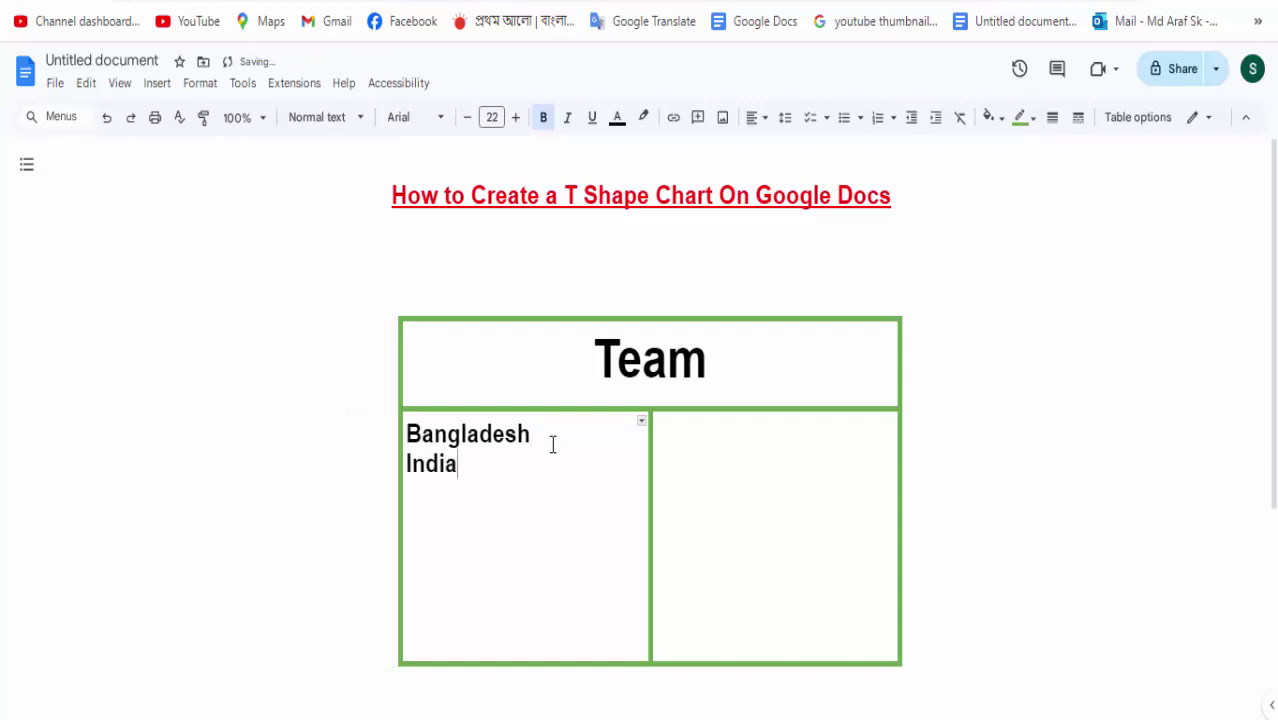
key(Return)
text(Paki)
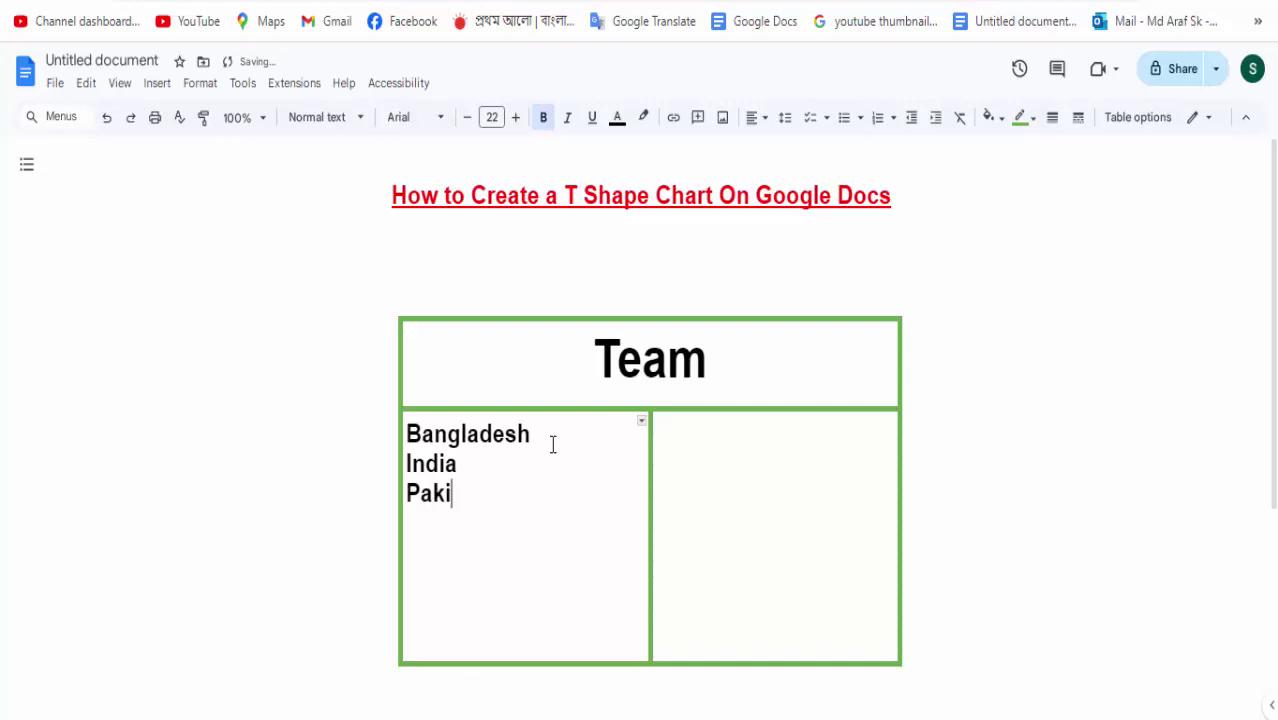
text(stan)
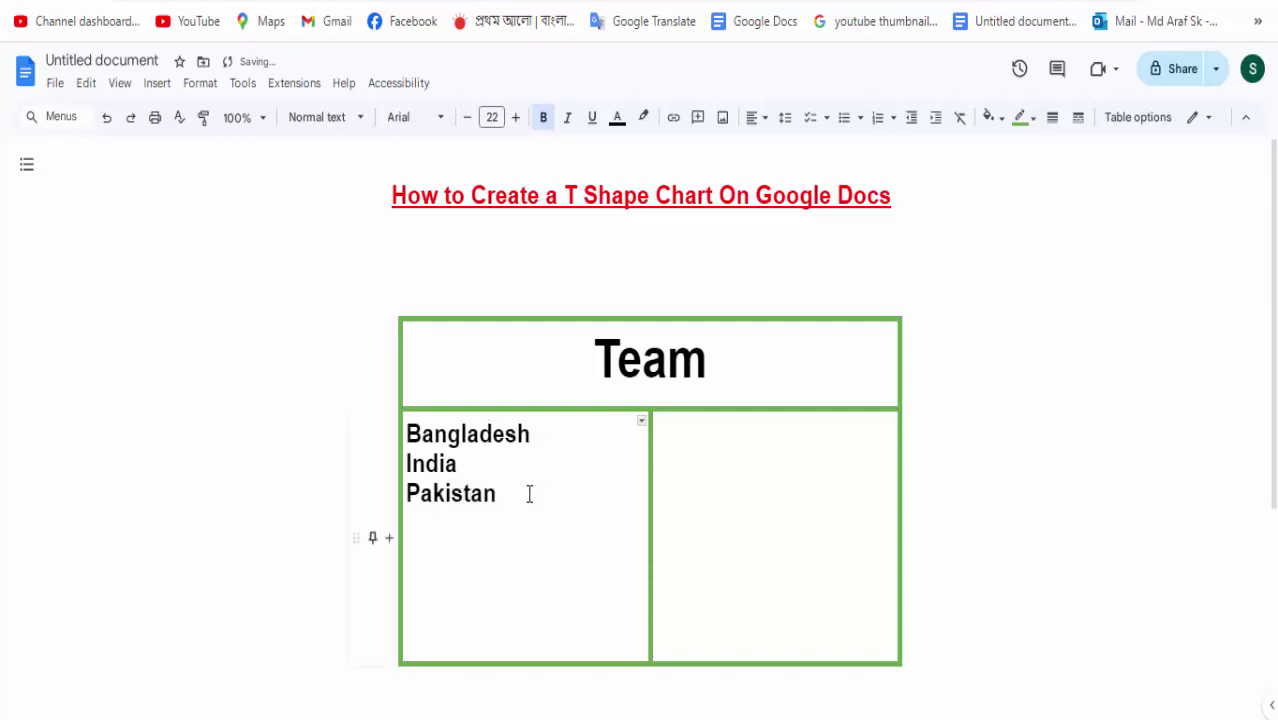
Centre the "Bangladesh", "India" and "Pakistan" lines within their table cell.
drag(521, 501, 410, 438)
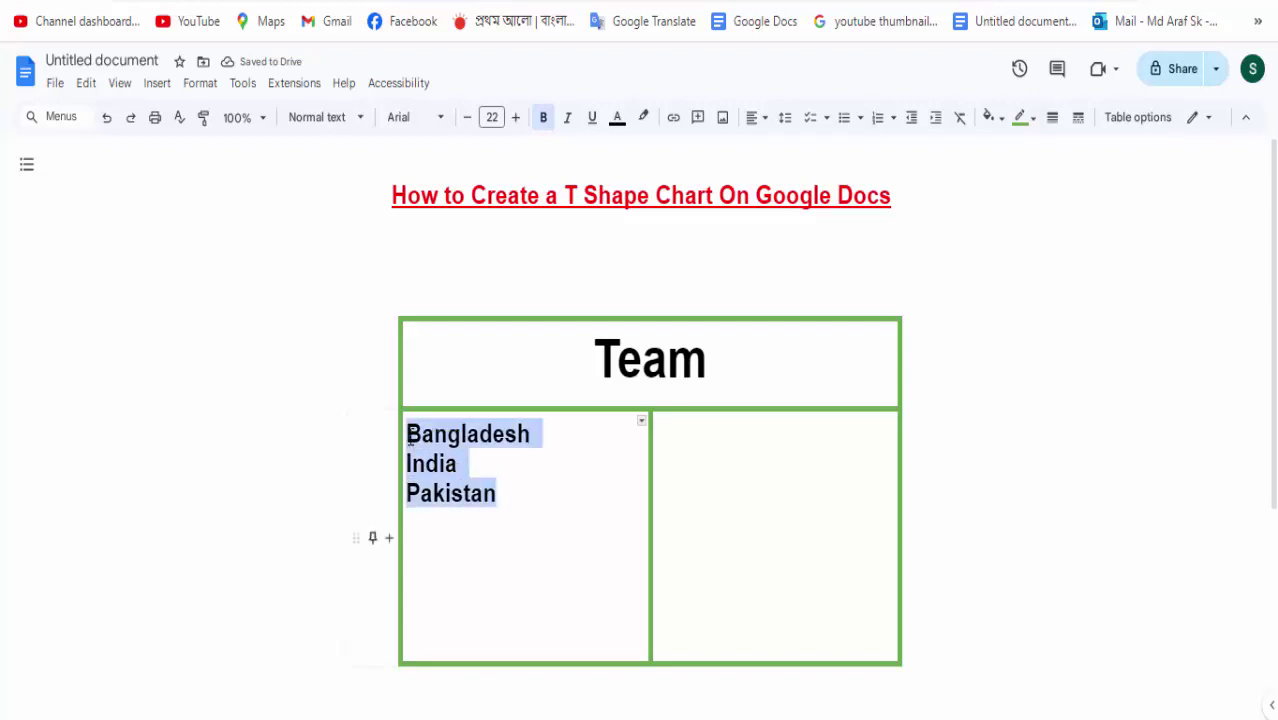
click(760, 133)
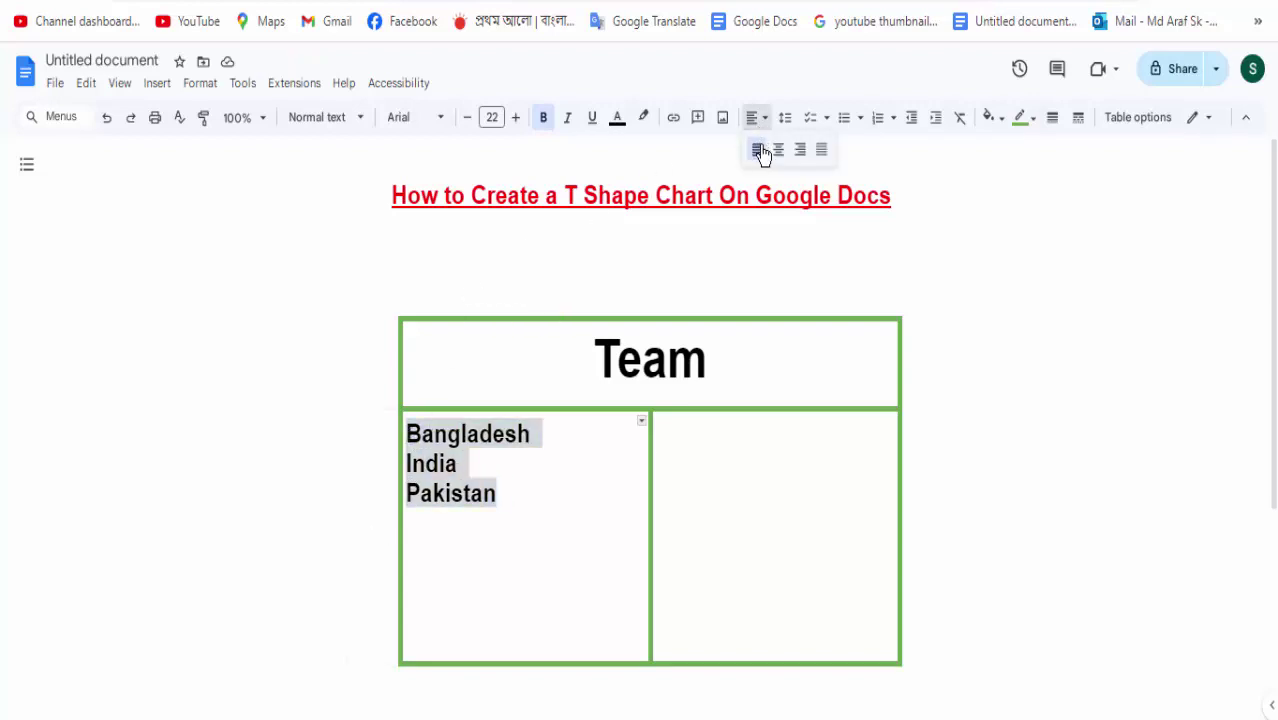
click(778, 150)
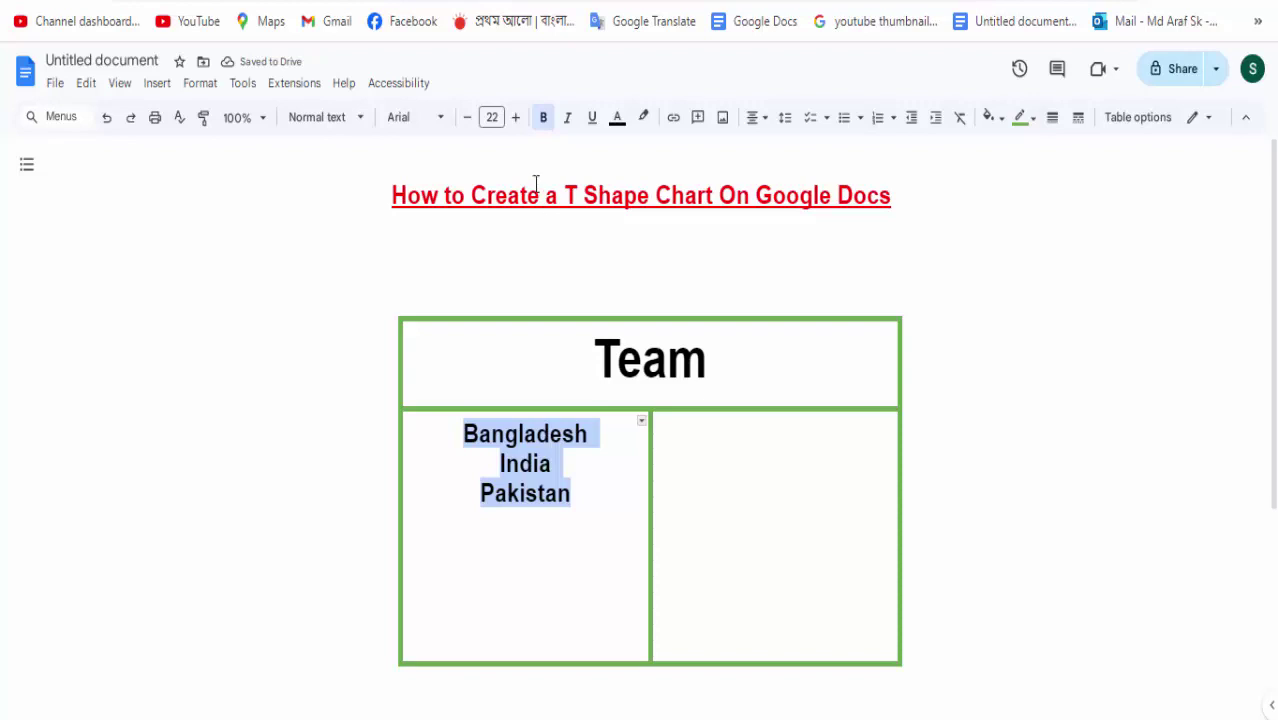
Increase the font size of the "Bangladesh", "India" and "Pakistan" lines to 28.
click(515, 118)
click(515, 118)
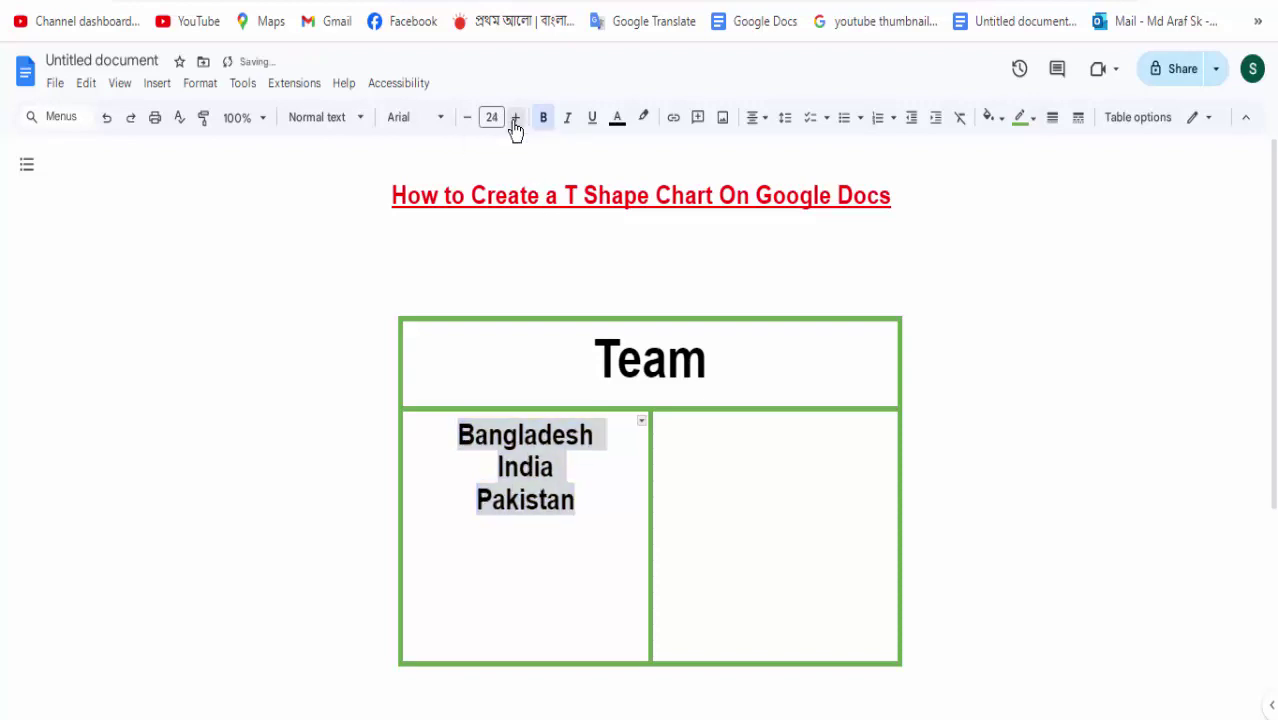
click(515, 118)
click(515, 118)
click(515, 118)
click(515, 118)
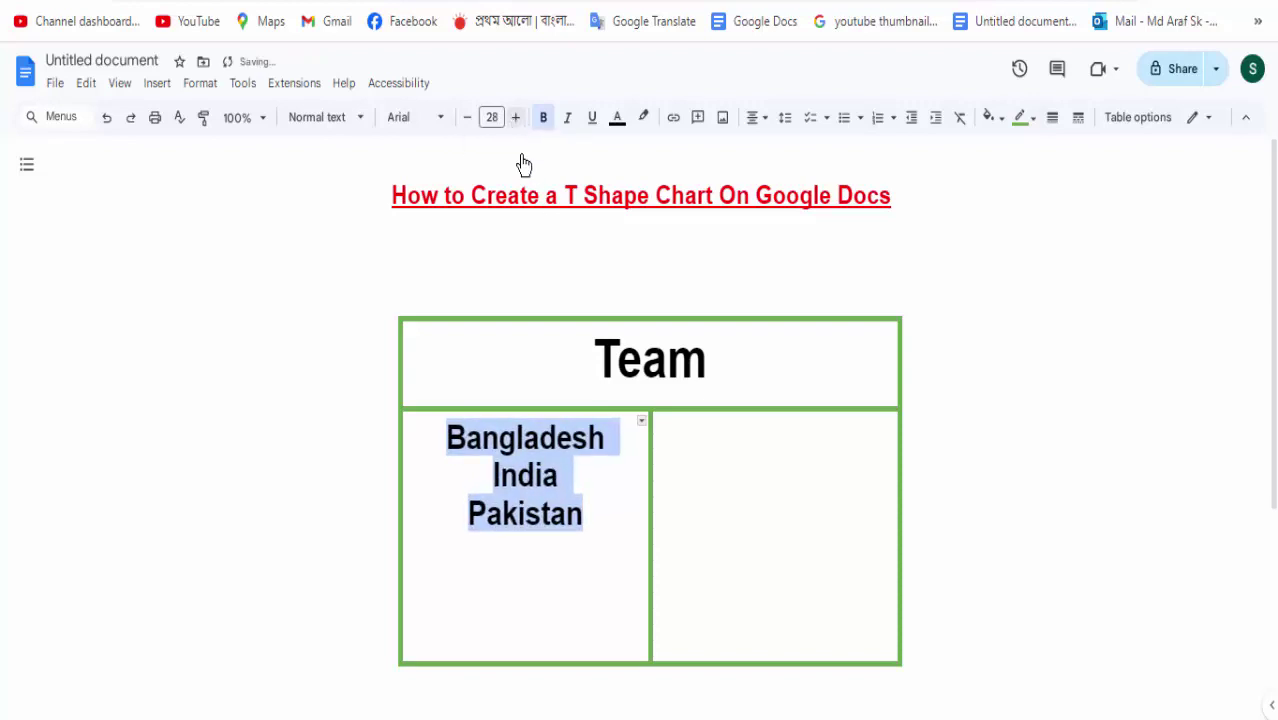
Enter "USA" in the table's lower-right cell and make the text black without underline.
click(684, 467)
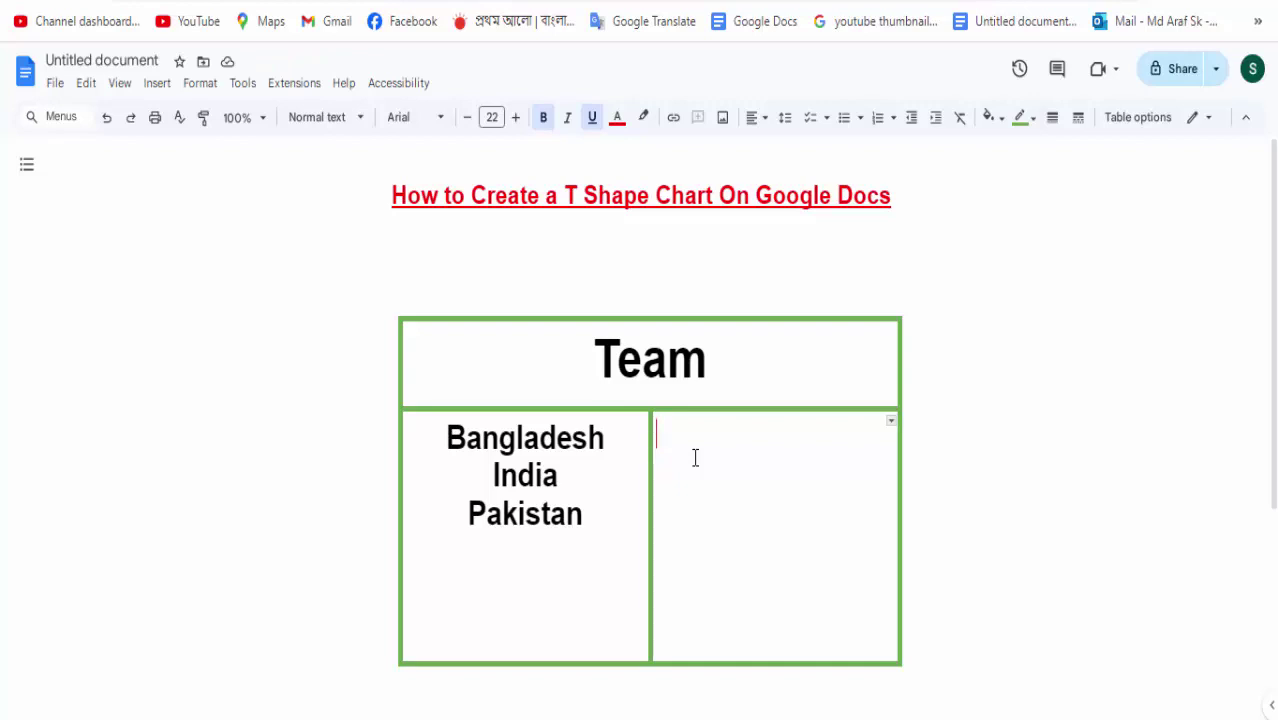
text(U)
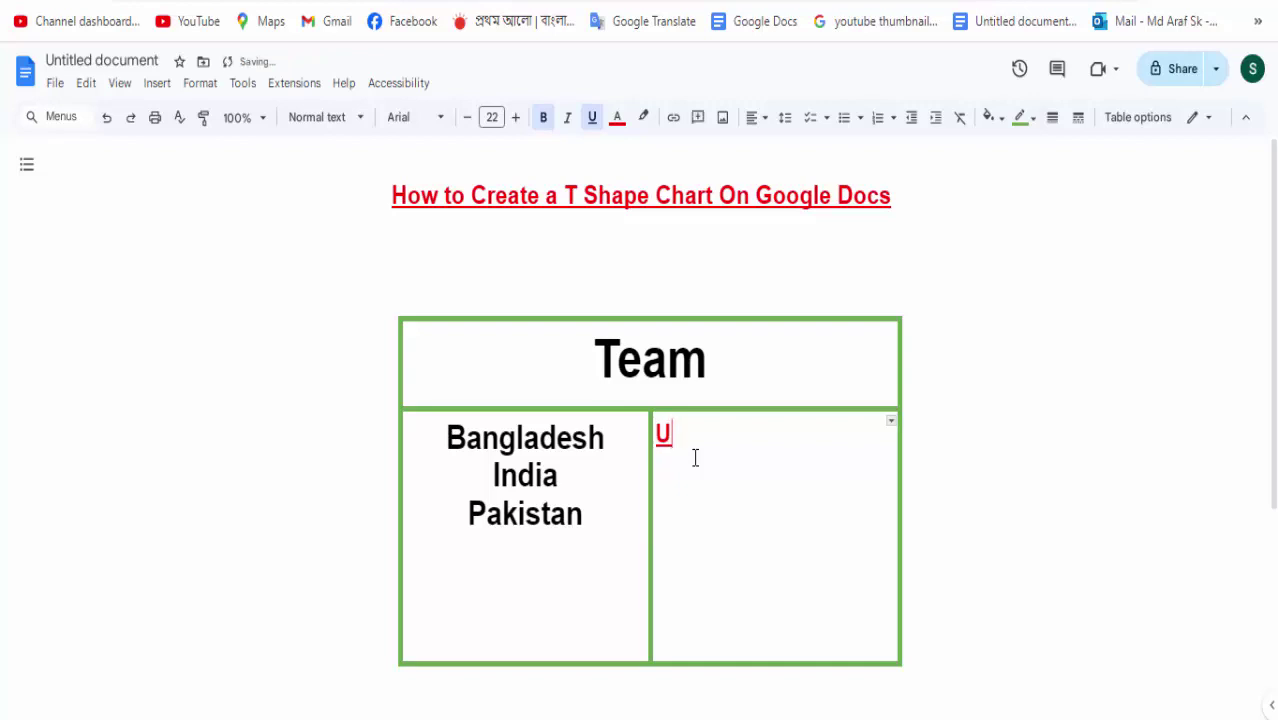
text(s)
key(BackSpace)
key(BackSpace)
text(USA)
drag(705, 434, 634, 394)
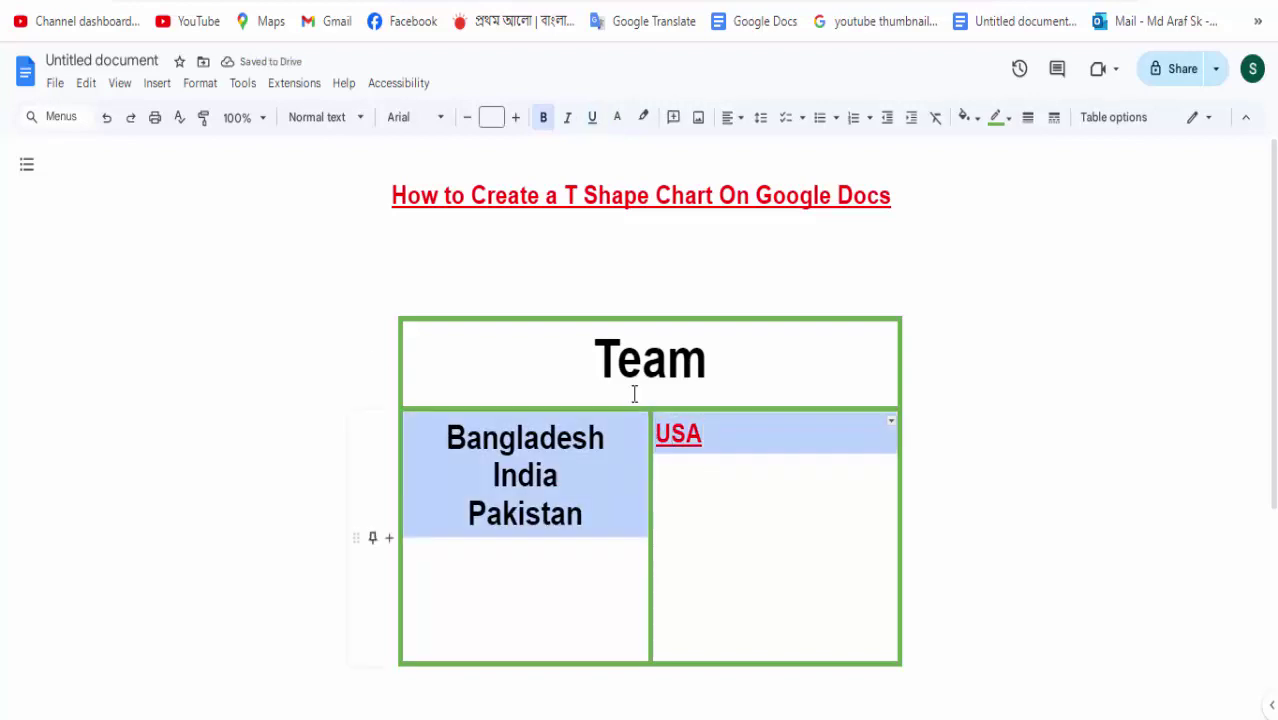
drag(705, 437, 662, 440)
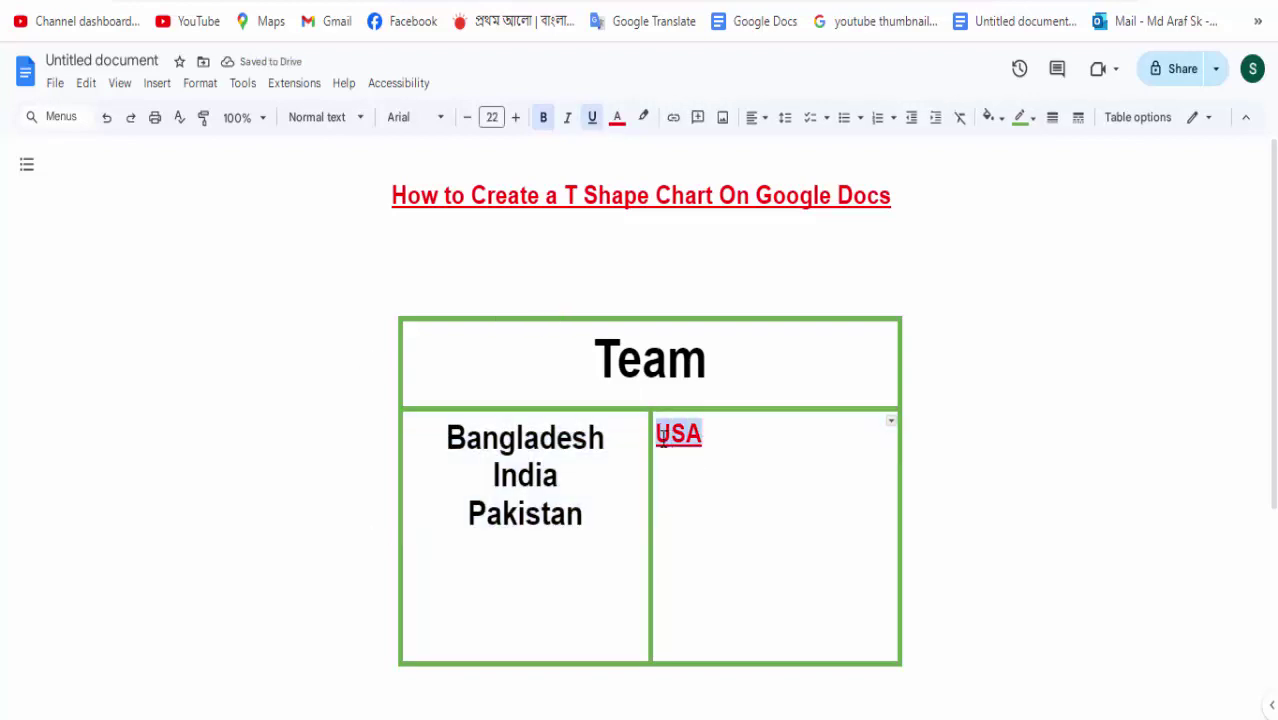
click(593, 118)
click(617, 117)
click(621, 150)
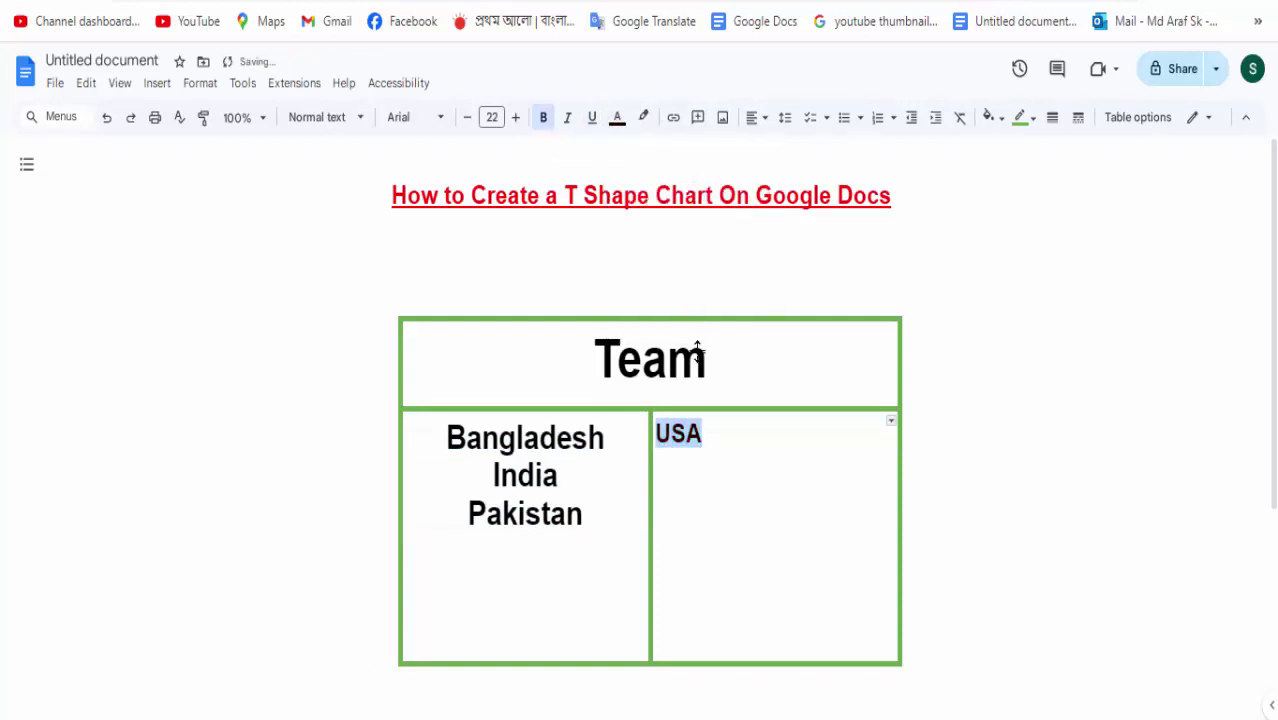
Add "Australia" and "Srilanka" on separate lines below "USA" in the same cell.
click(718, 433)
key(Return)
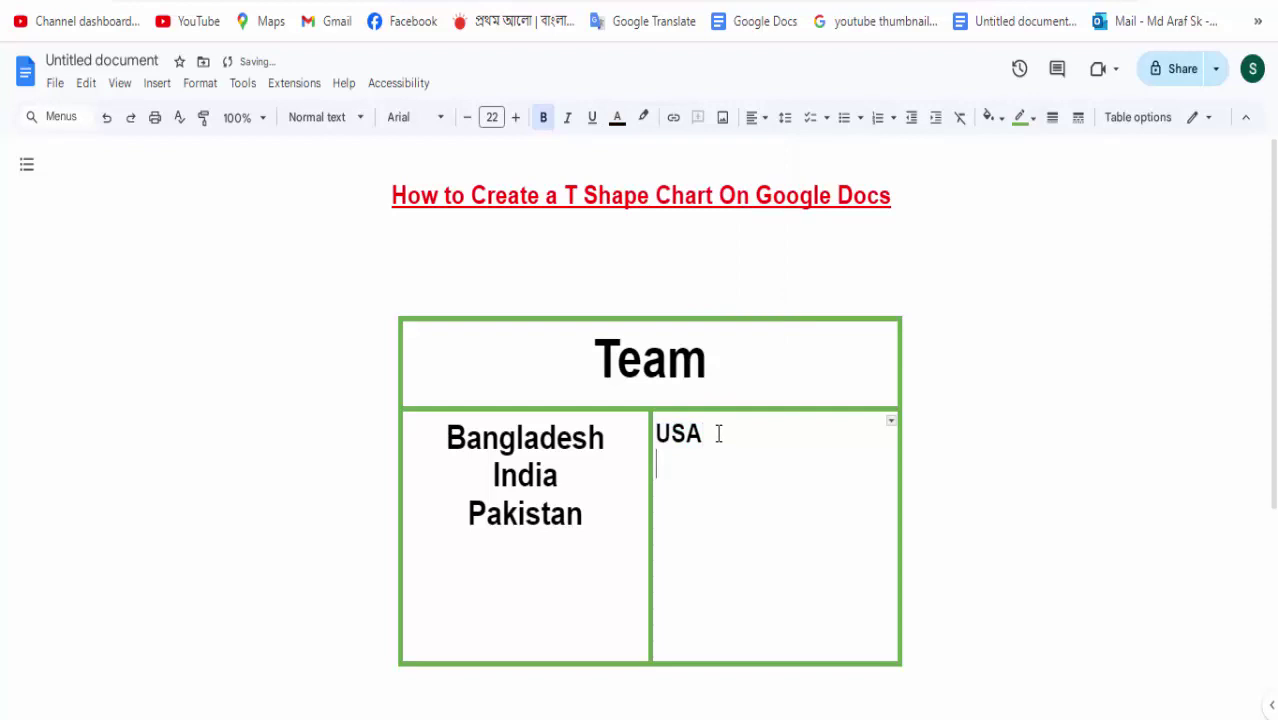
text(Aus)
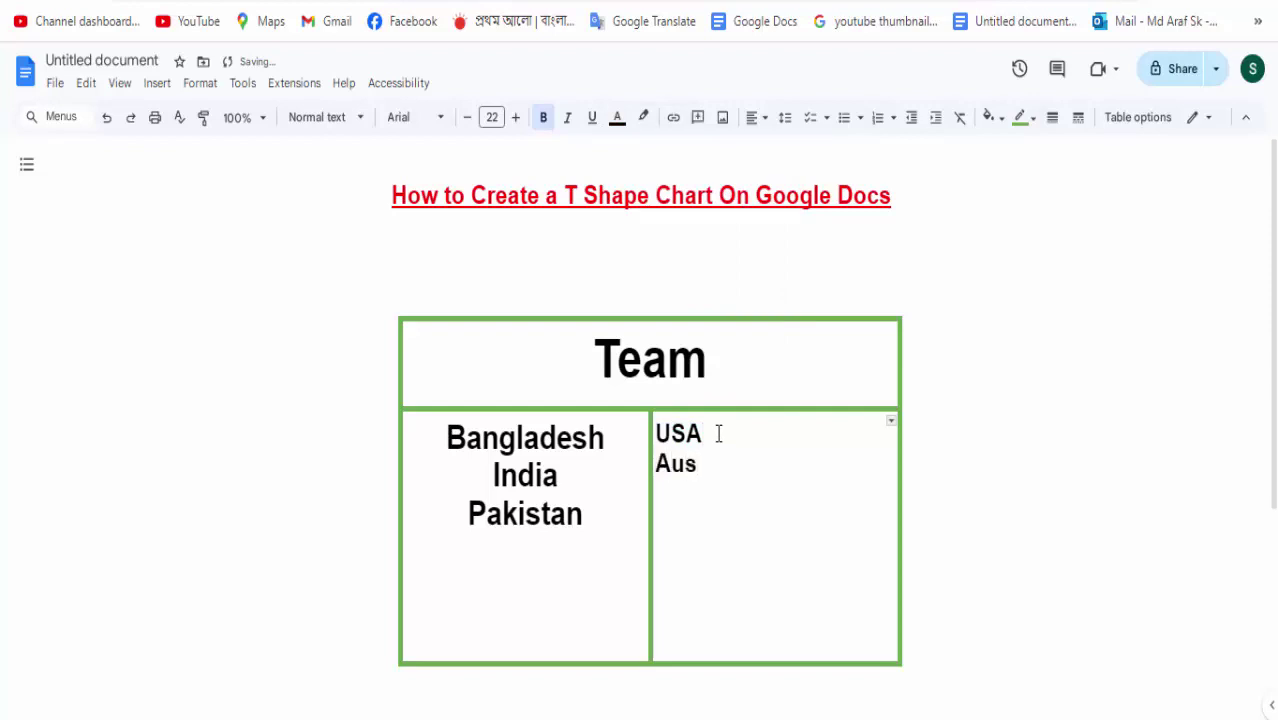
text(tralia)
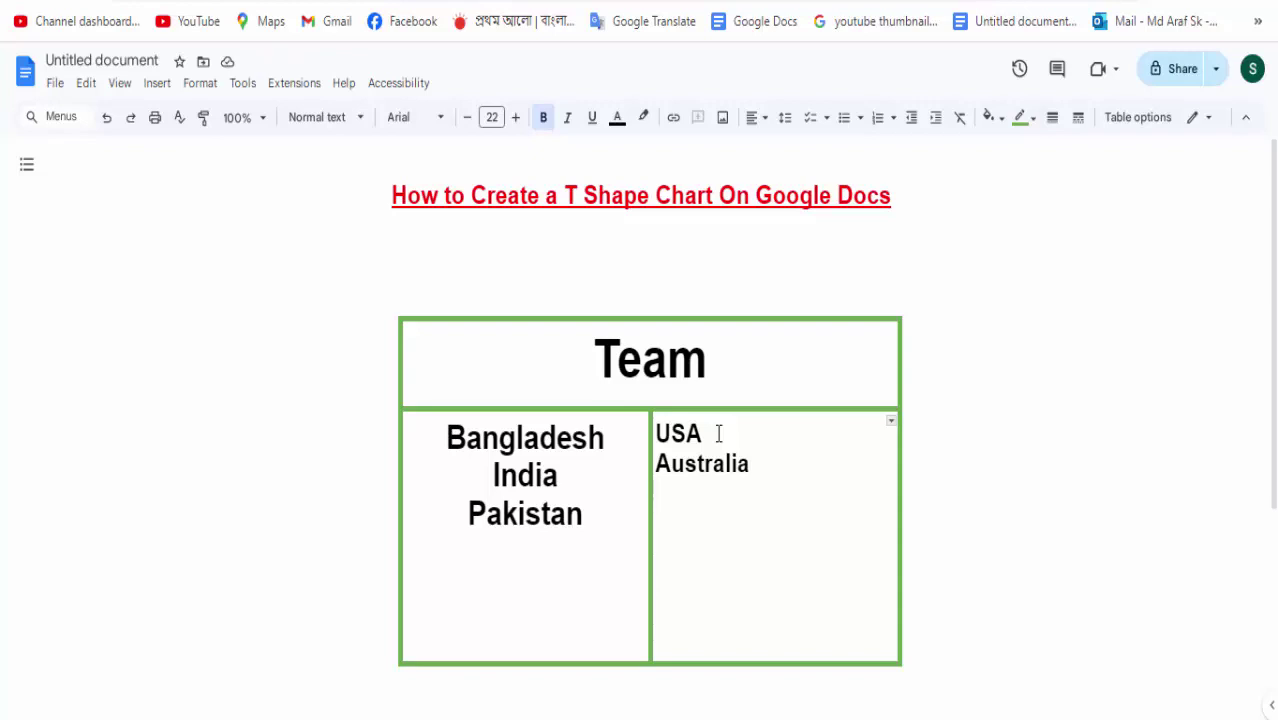
text(Sr)
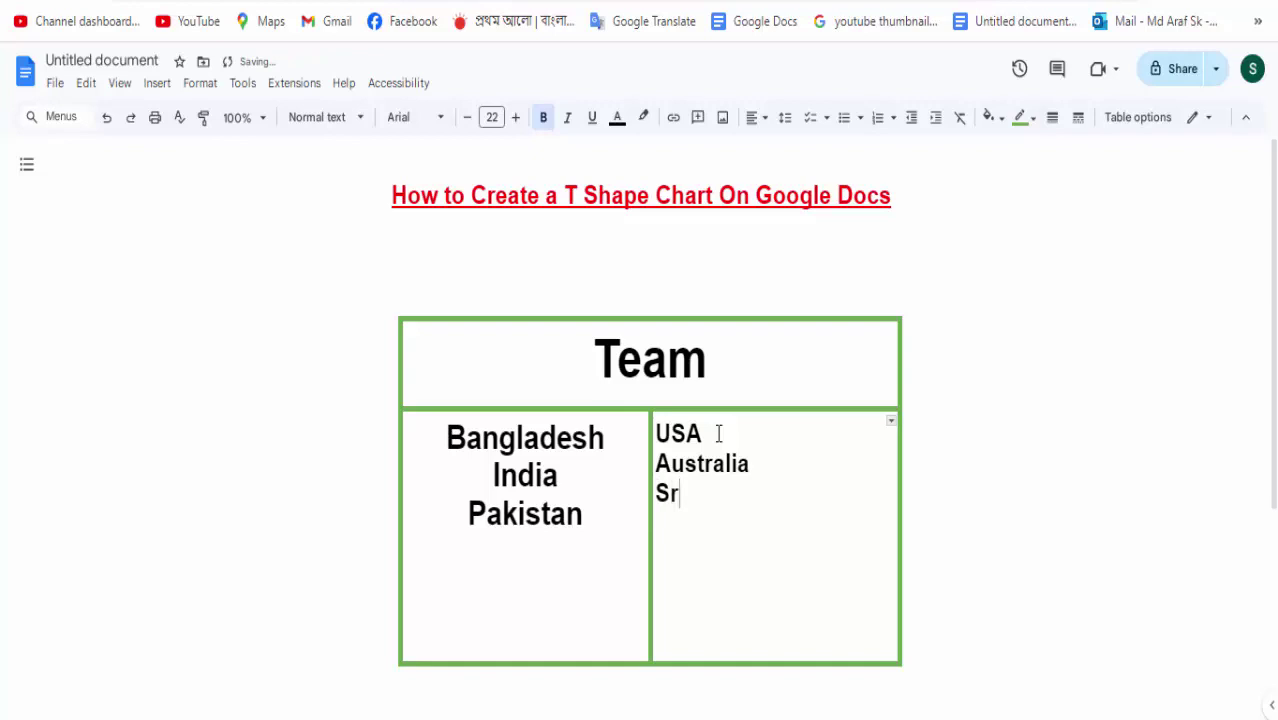
text(ilanka)
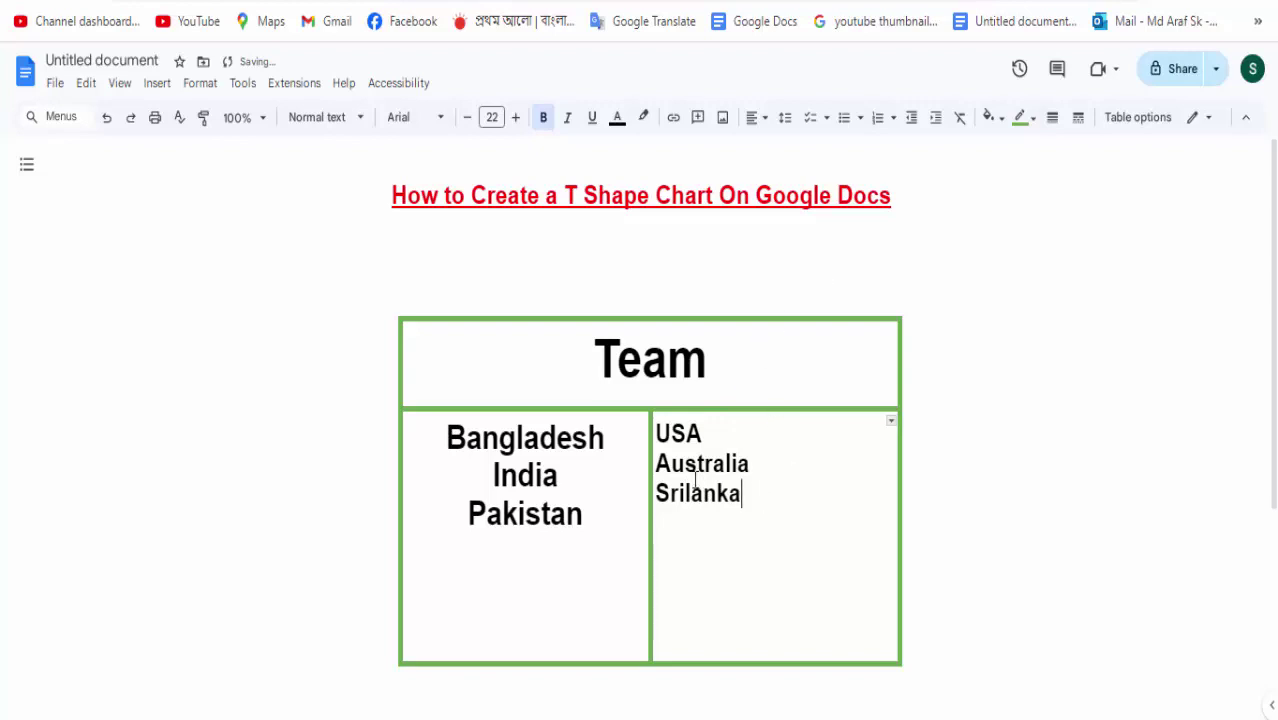
Centre the "USA", "Australia" and "Srilanka" lines within their table cell.
drag(697, 482, 651, 437)
drag(740, 492, 652, 432)
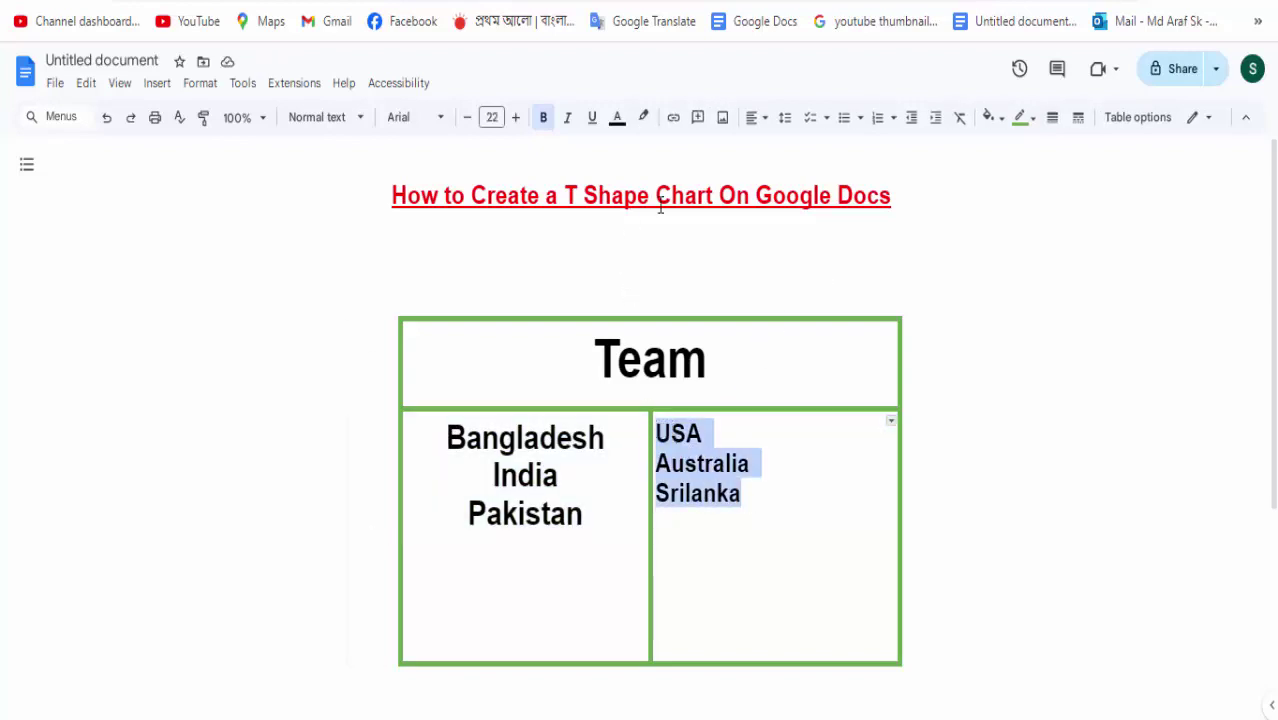
click(760, 124)
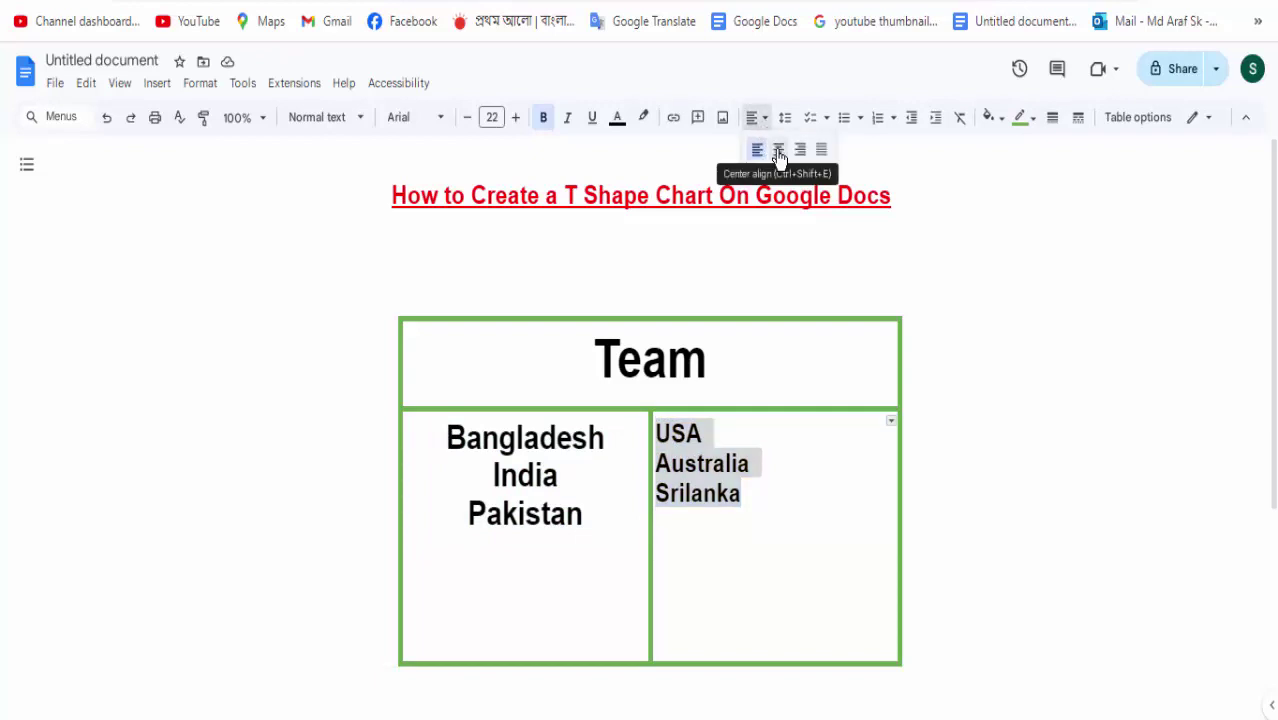
click(778, 149)
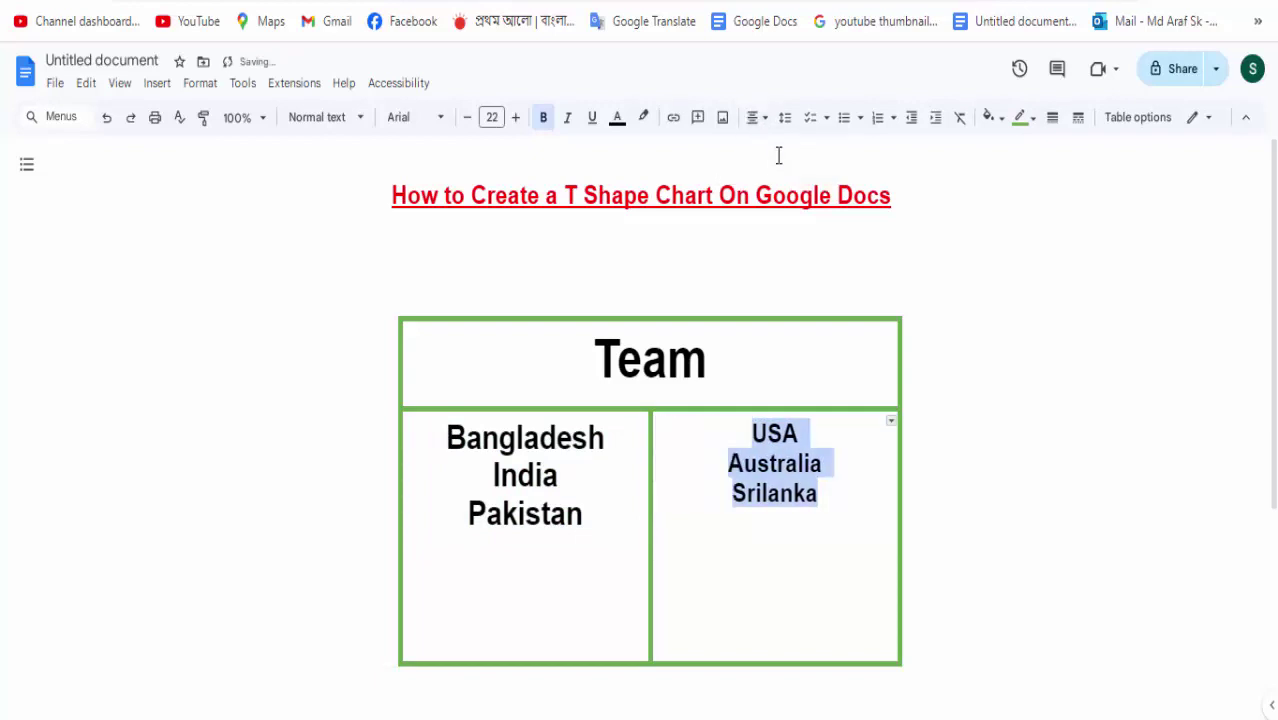
Increase the font size of the "USA", "Australia" and "Srilanka" lines to 31.
click(515, 118)
click(515, 118)
click(515, 118)
click(515, 118)
click(515, 118)
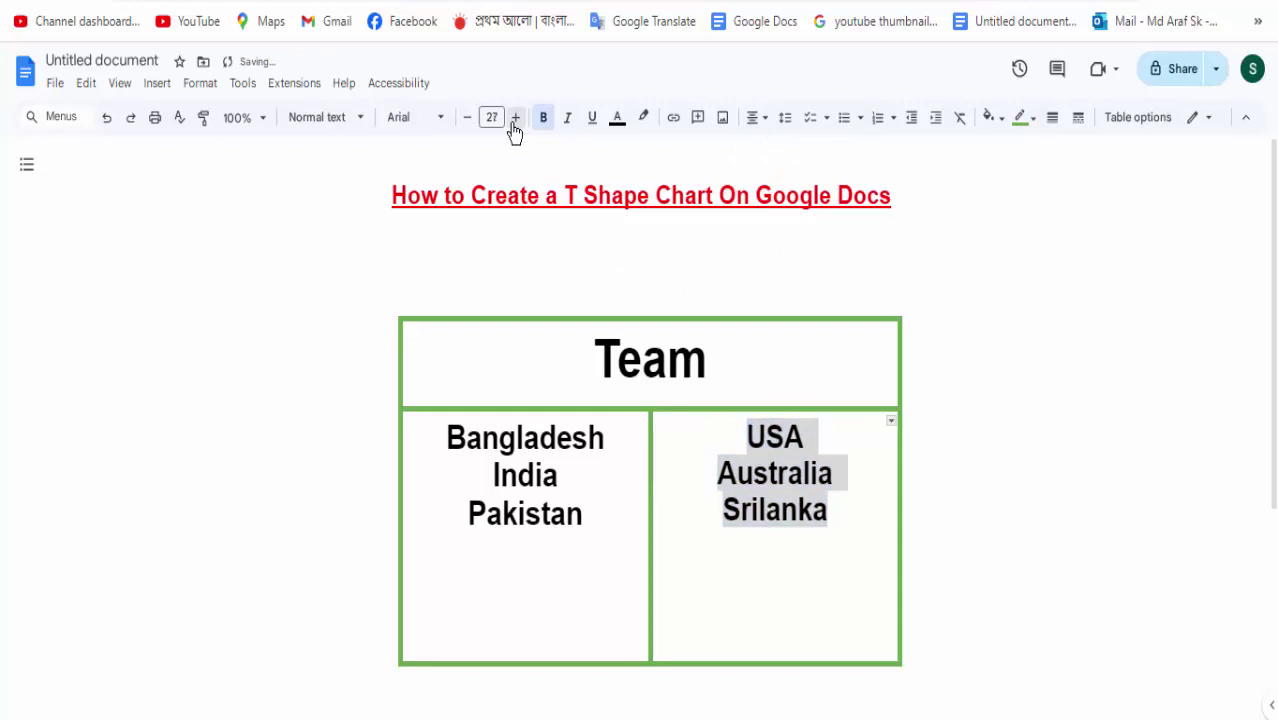
click(515, 118)
click(515, 118)
click(515, 118)
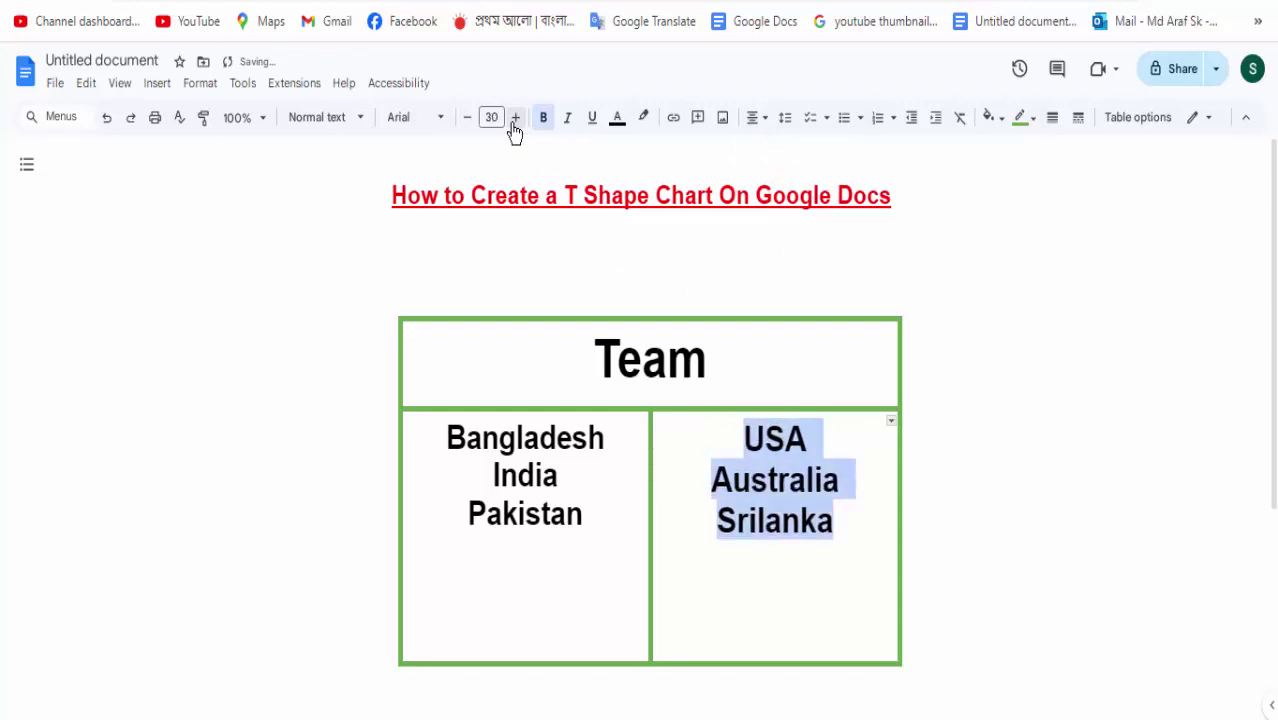
click(515, 118)
click(697, 455)
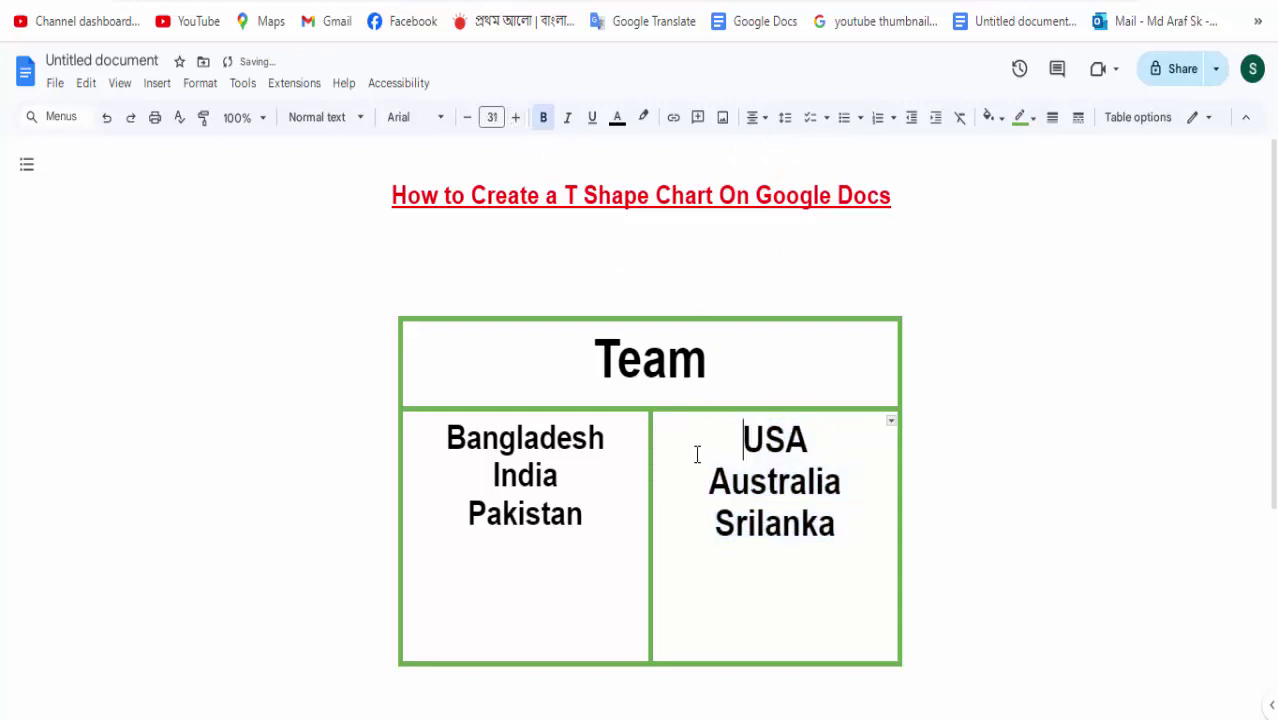
Make both halves of the top border above the "Team" heading white.
click(731, 319)
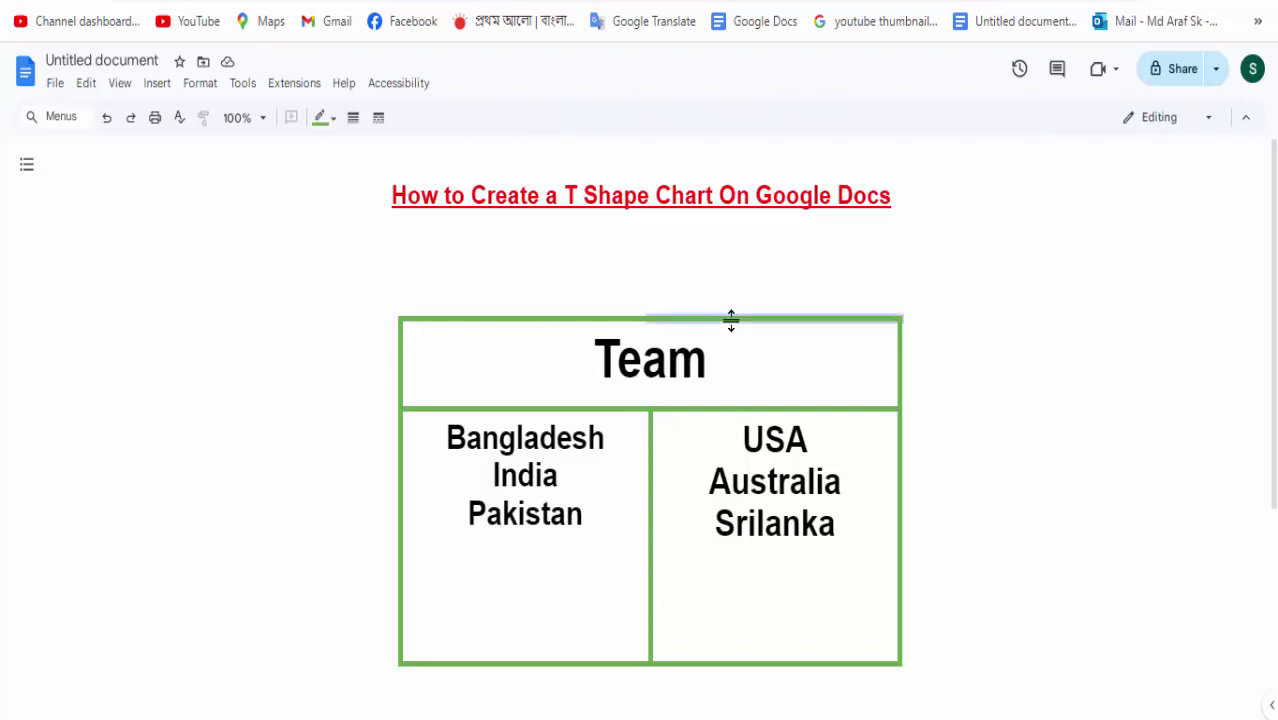
click(322, 133)
click(467, 150)
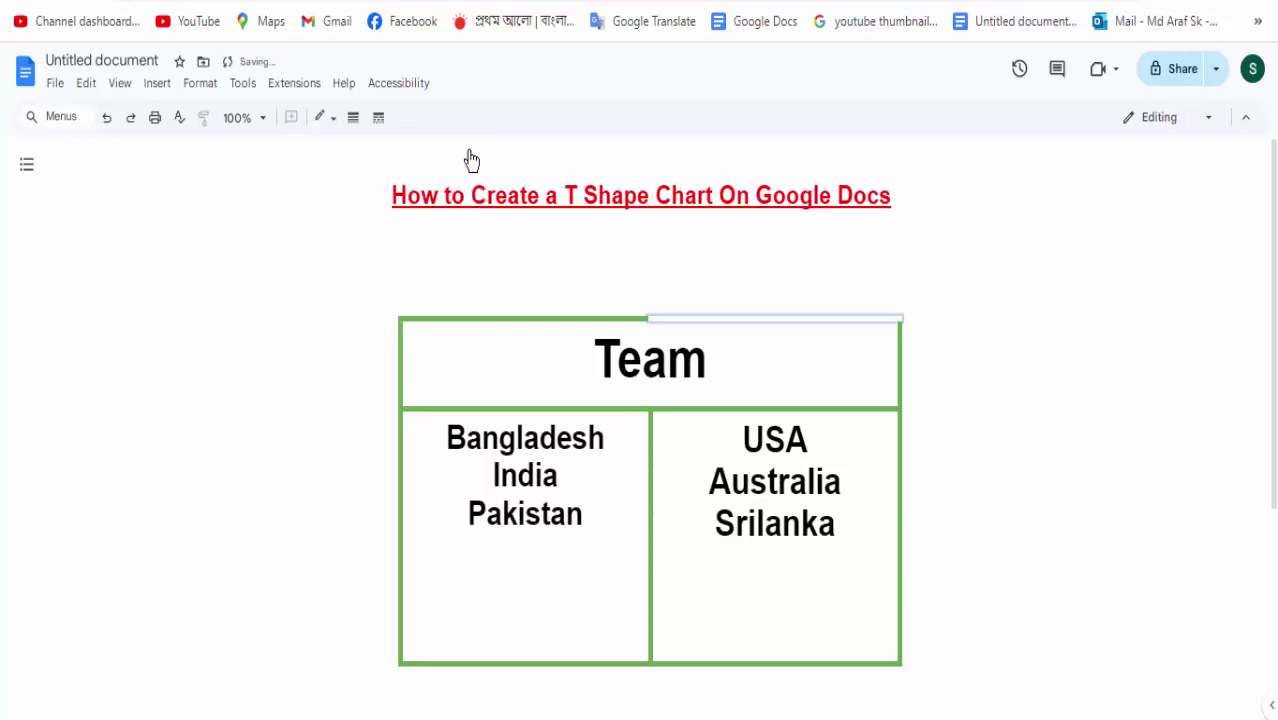
click(546, 319)
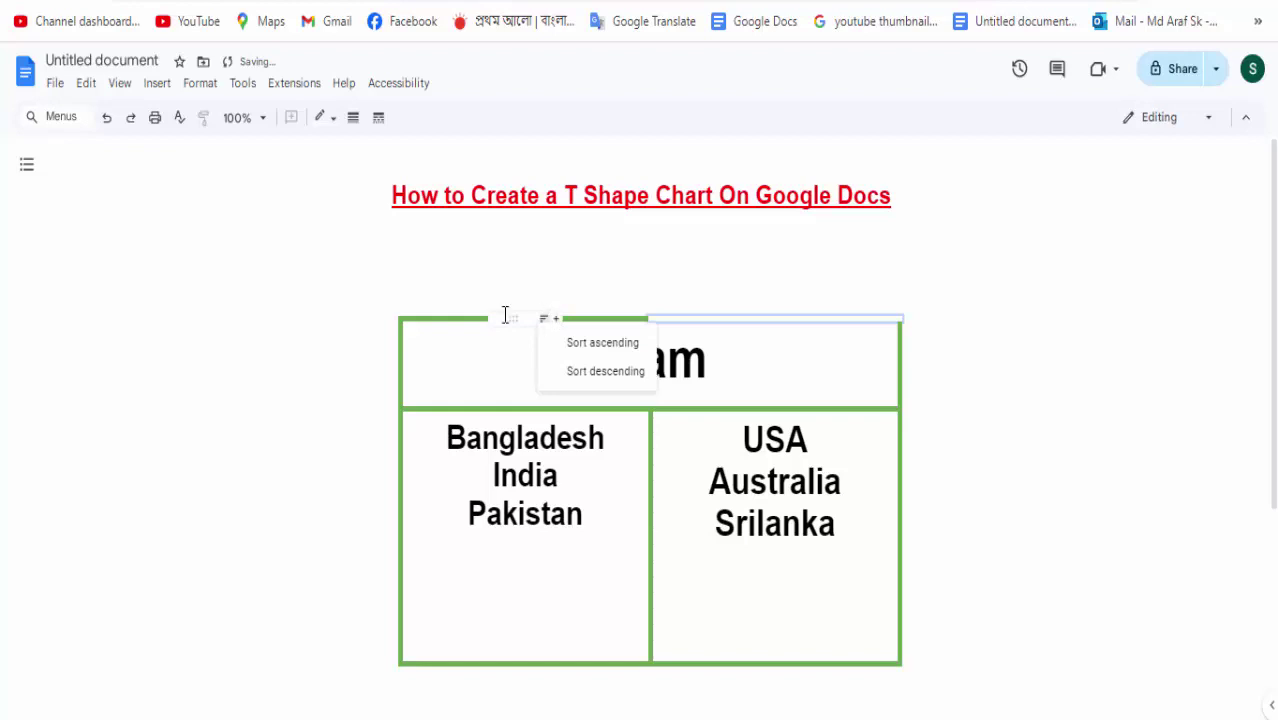
click(440, 309)
click(459, 320)
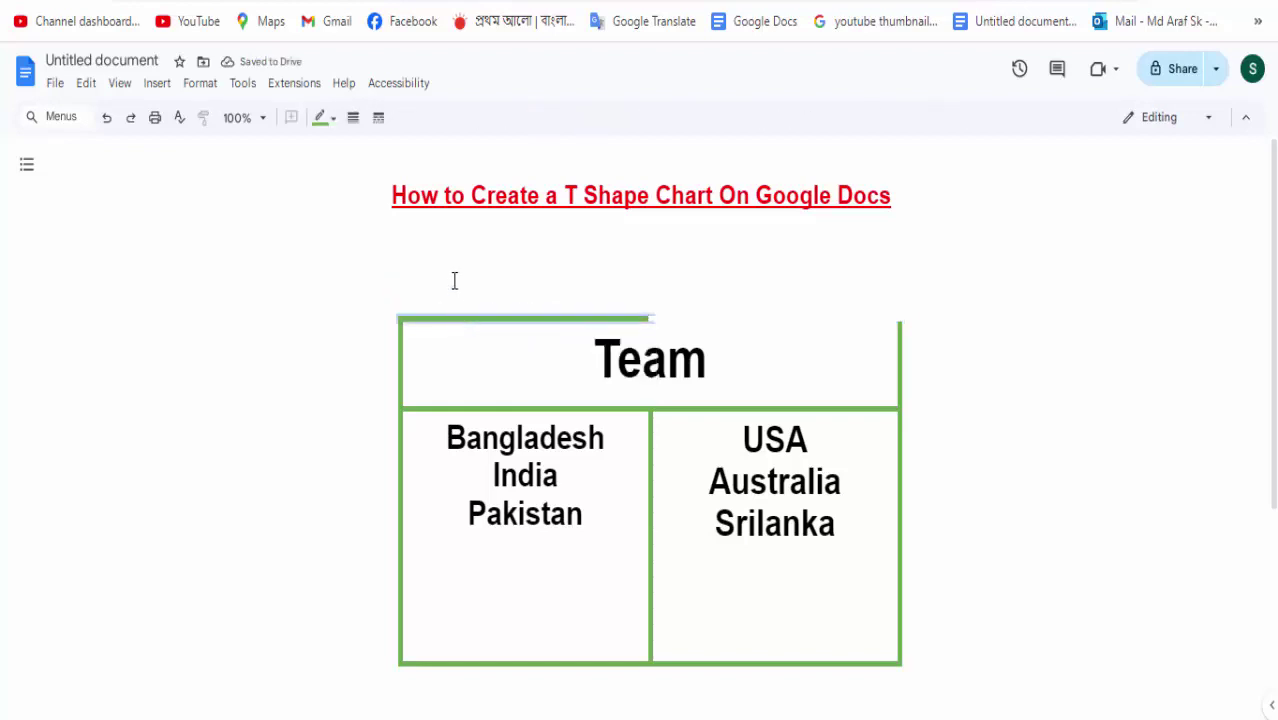
click(323, 120)
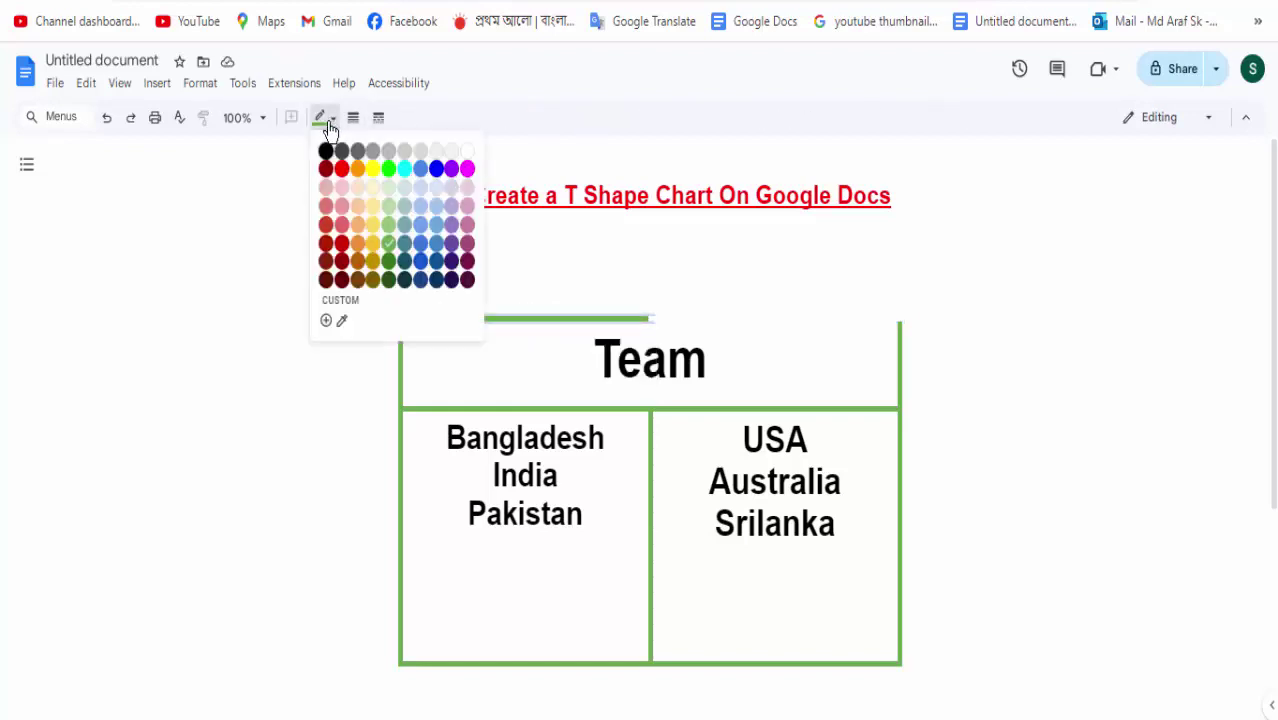
click(466, 154)
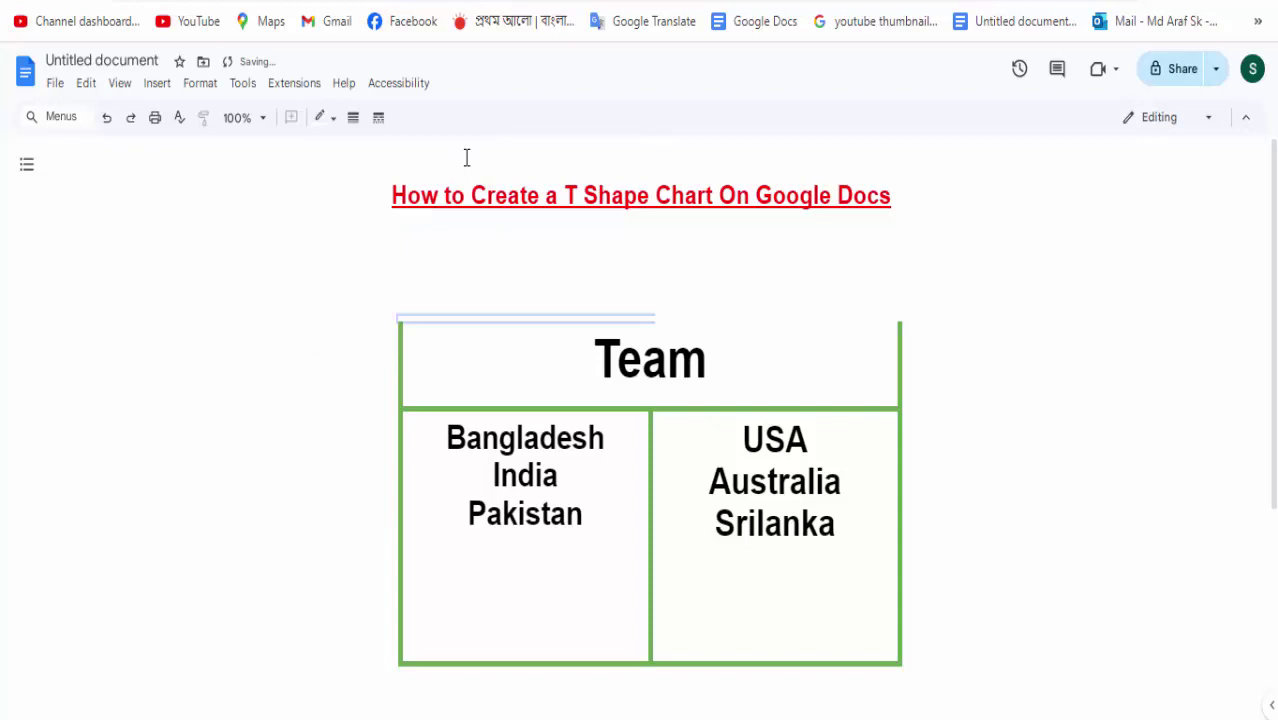
Make the left and right borders of the "Team" heading cell white.
click(401, 355)
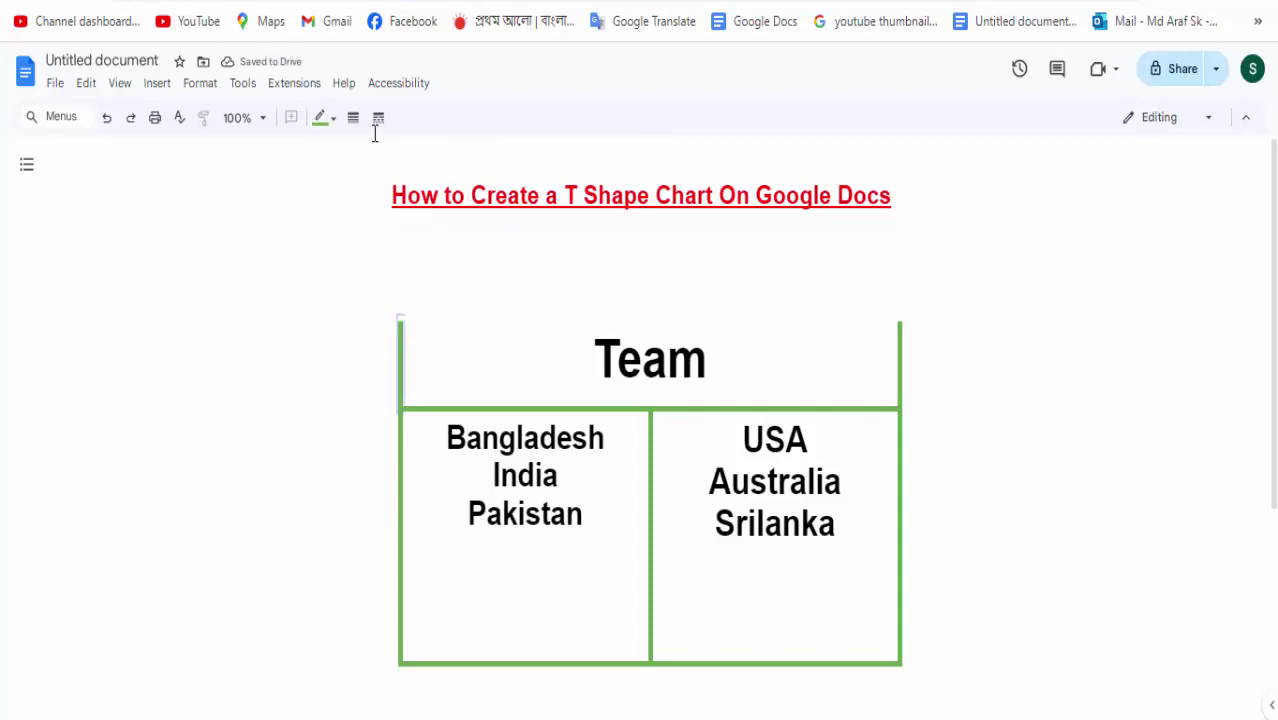
click(331, 121)
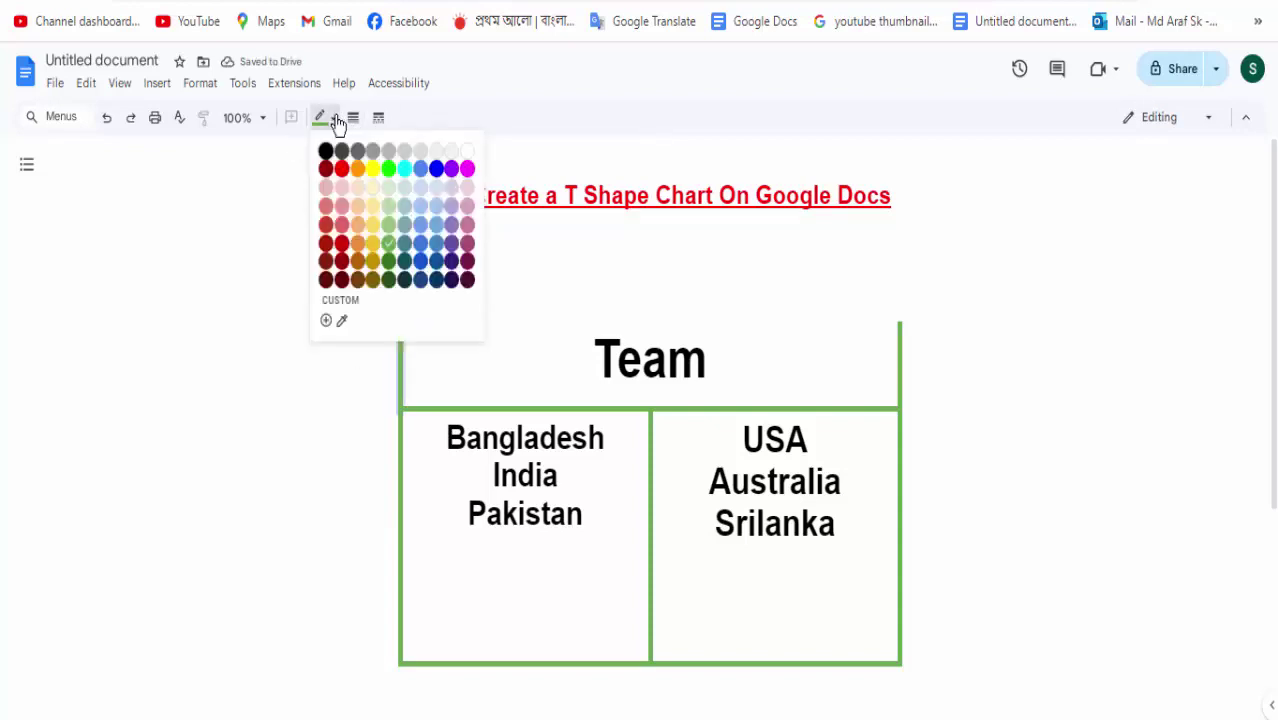
click(467, 152)
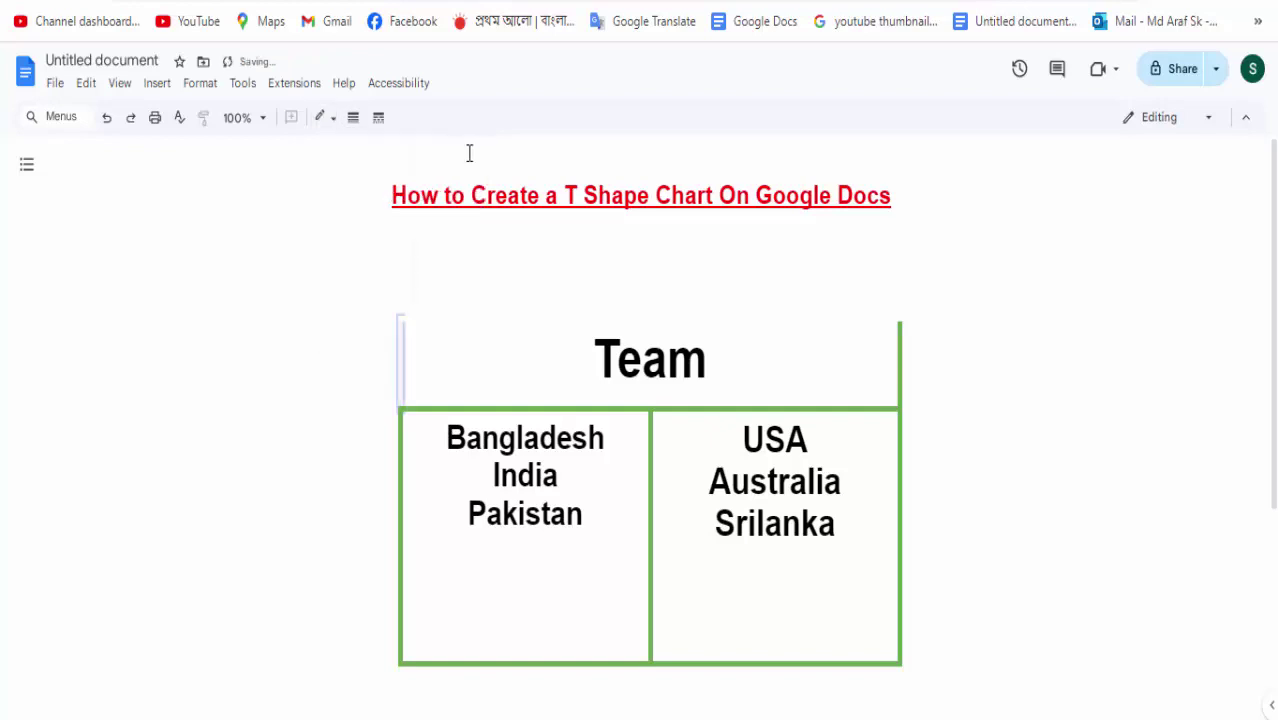
click(900, 374)
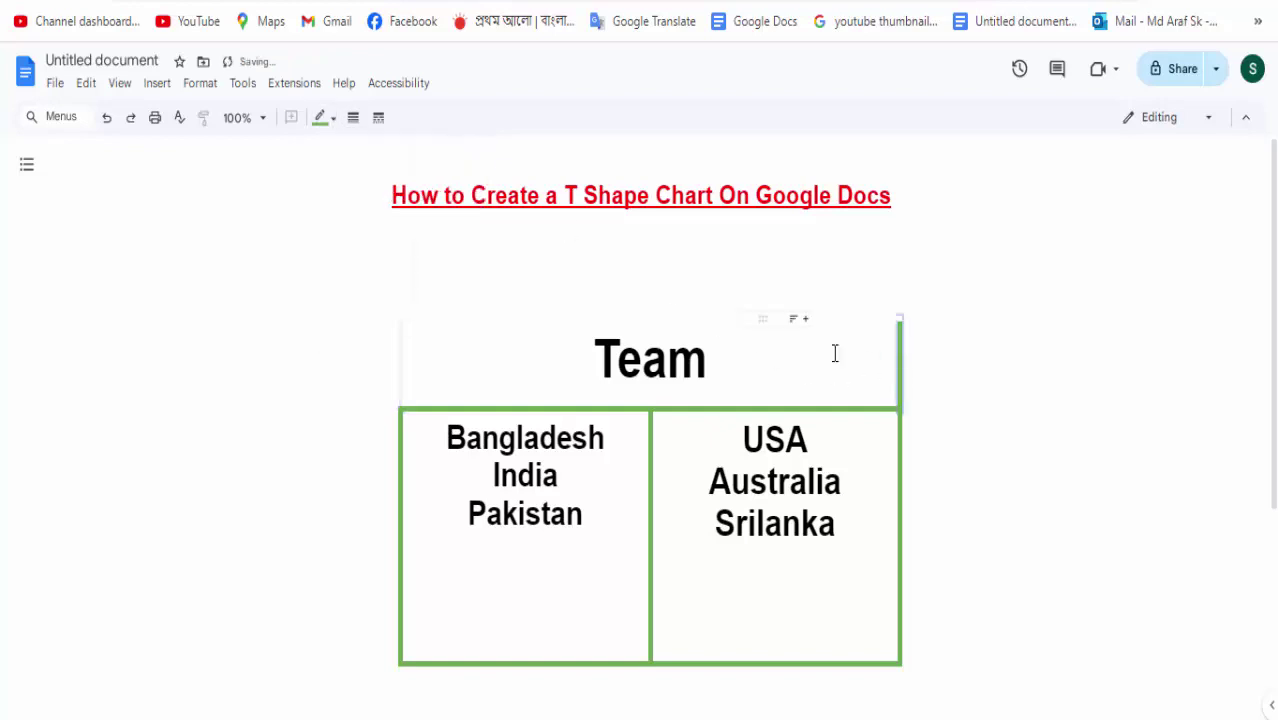
click(330, 120)
click(467, 152)
Make the outer right border of the "USA" cell and the outer left border of the "Bangladesh" cell white.
click(902, 534)
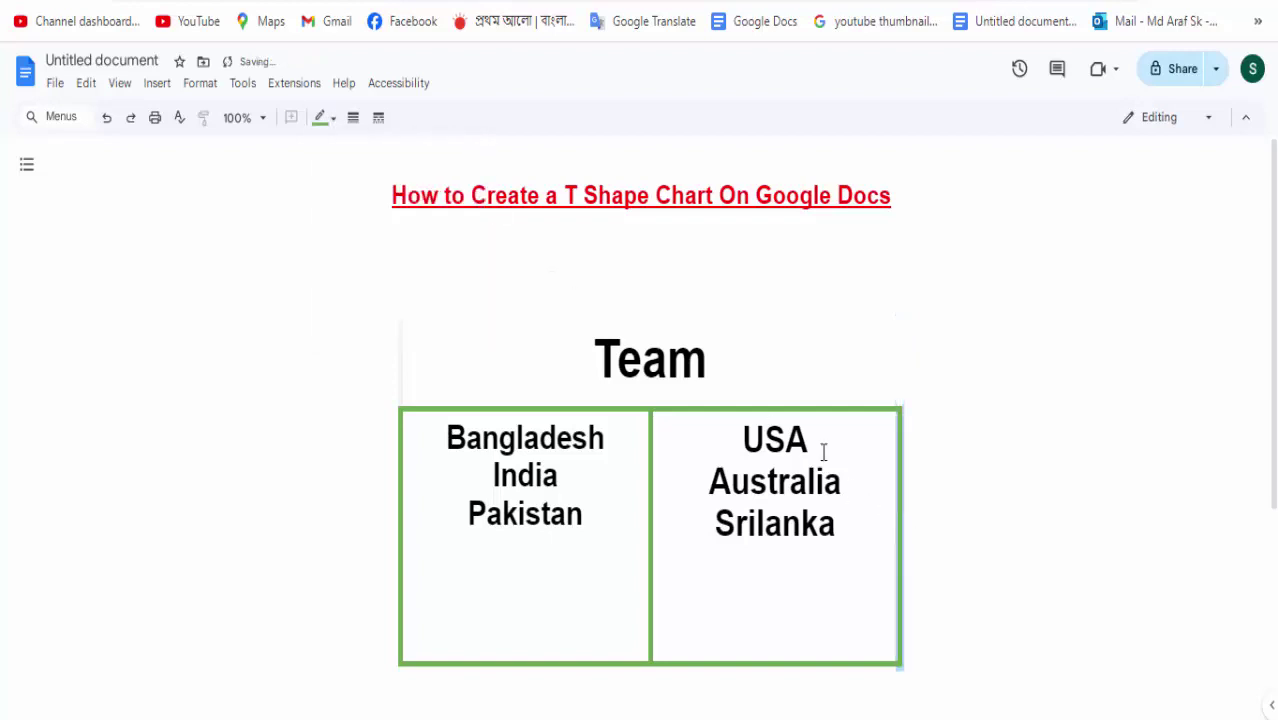
click(336, 120)
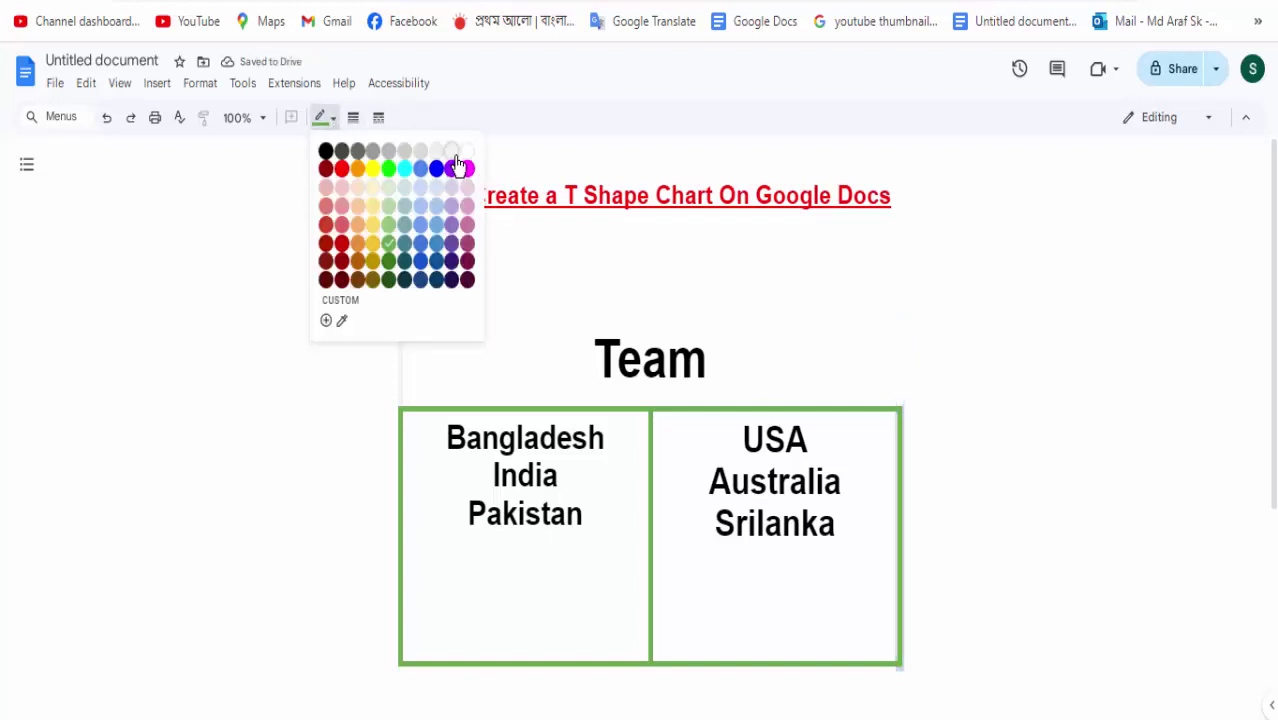
click(466, 152)
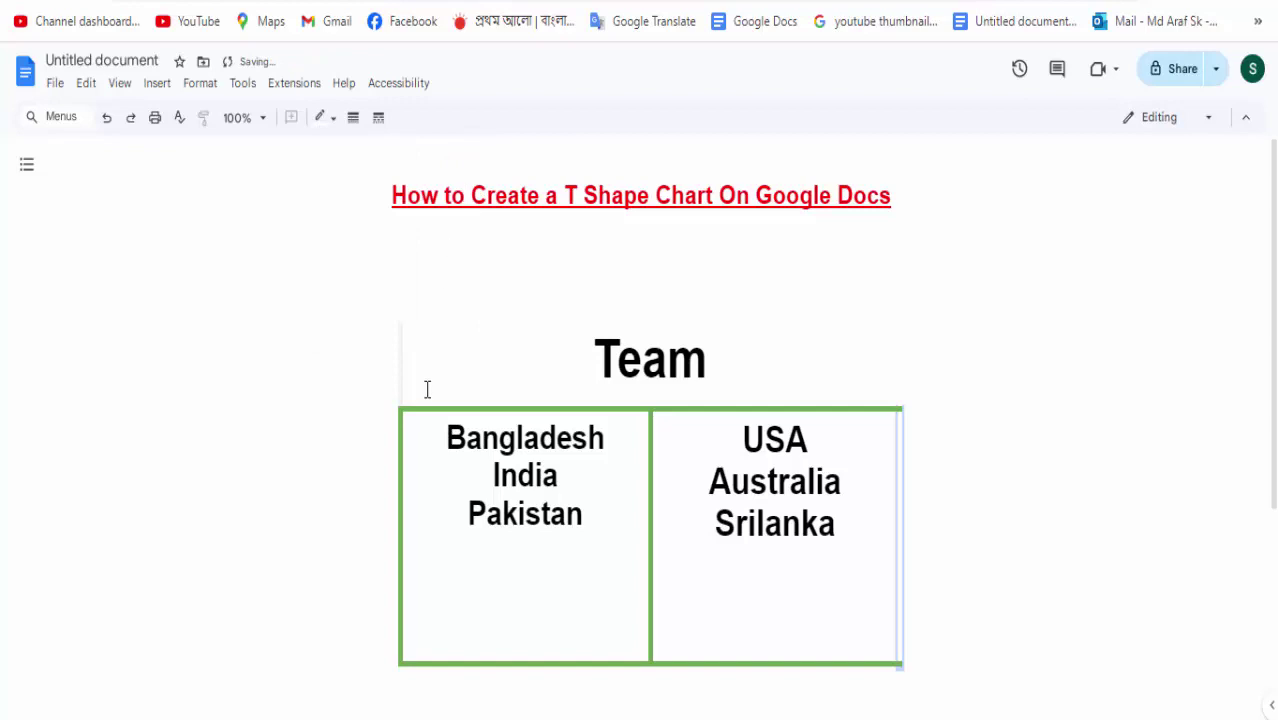
click(399, 508)
click(325, 119)
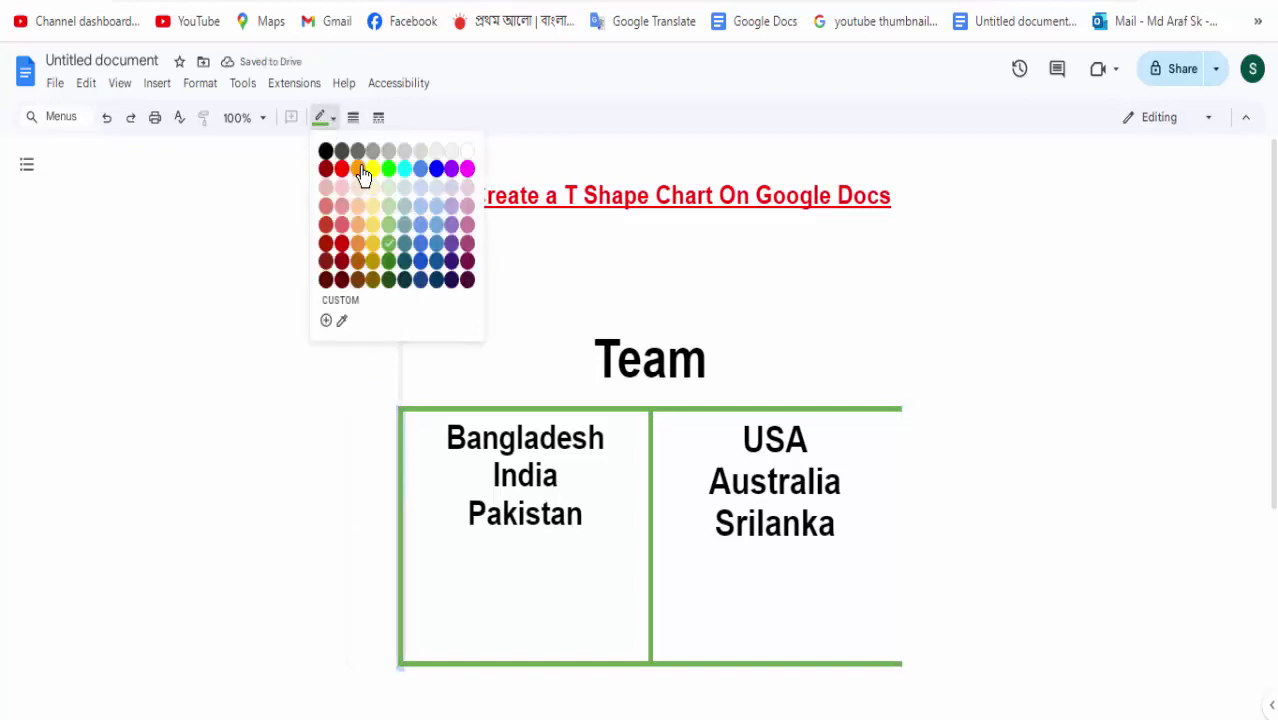
click(466, 152)
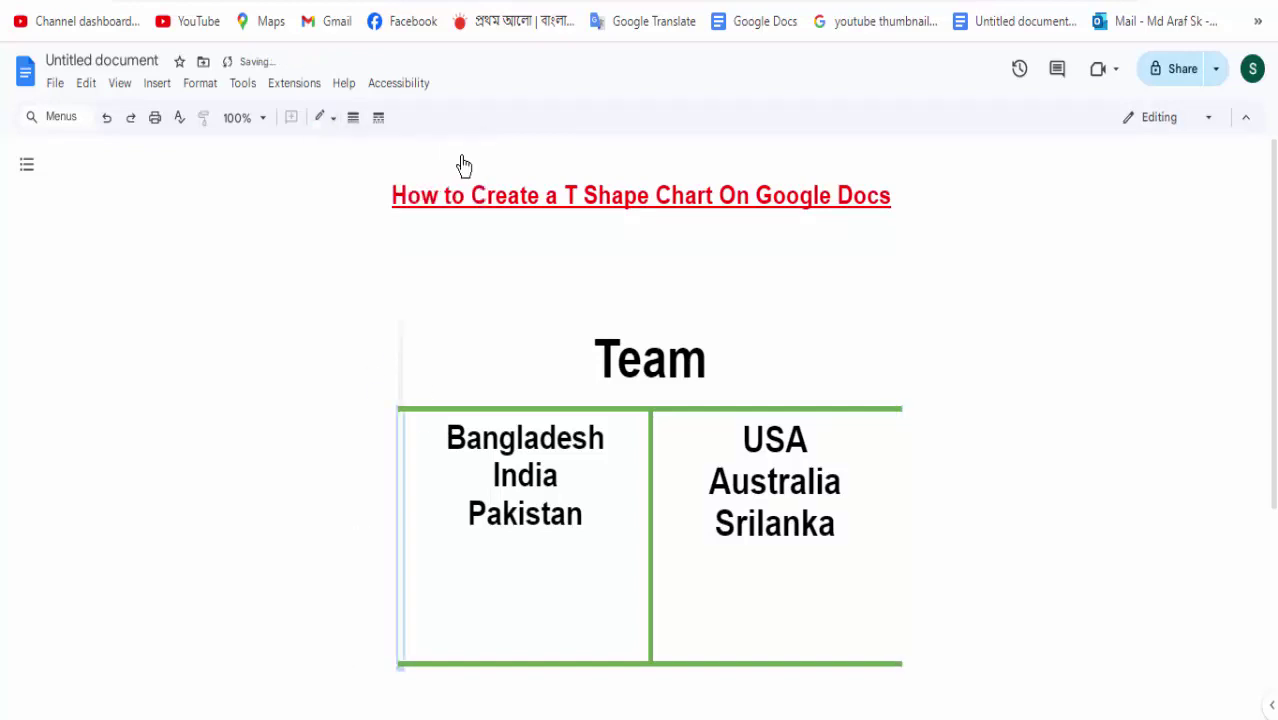
Make the bottom borders of both country cells white, leaving only the T-shaped lines in green.
click(556, 650)
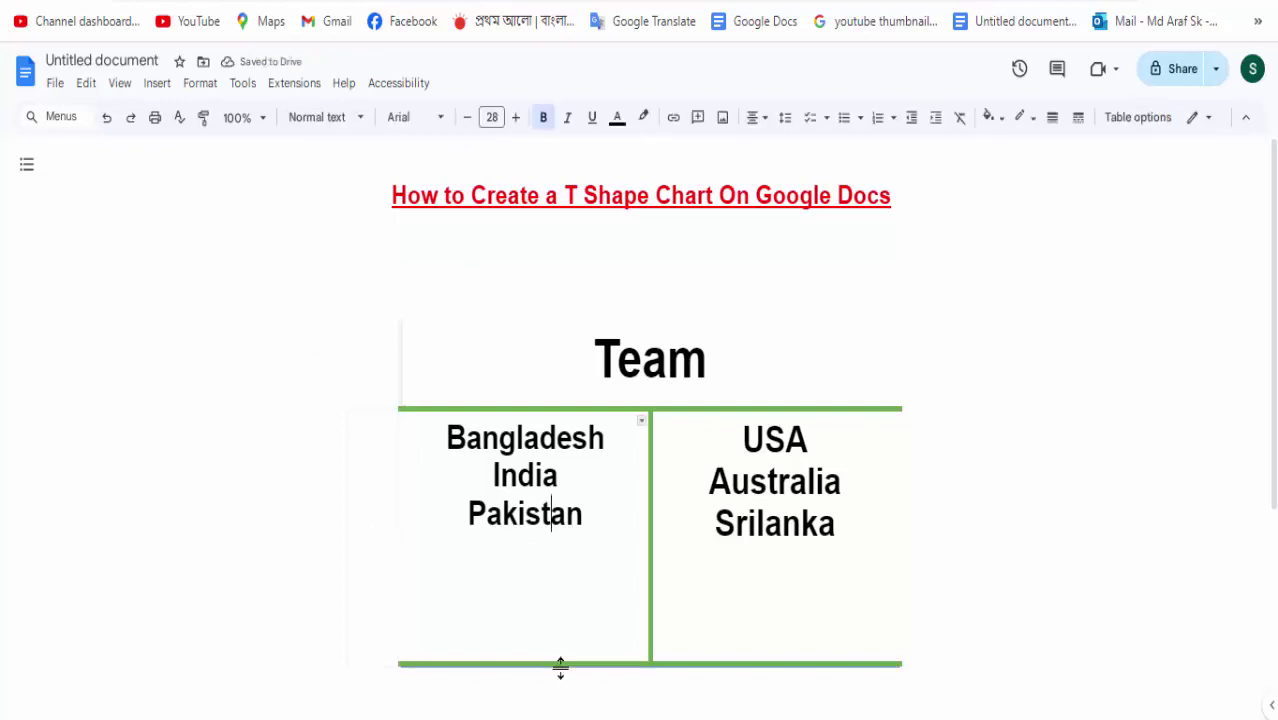
click(559, 664)
click(325, 119)
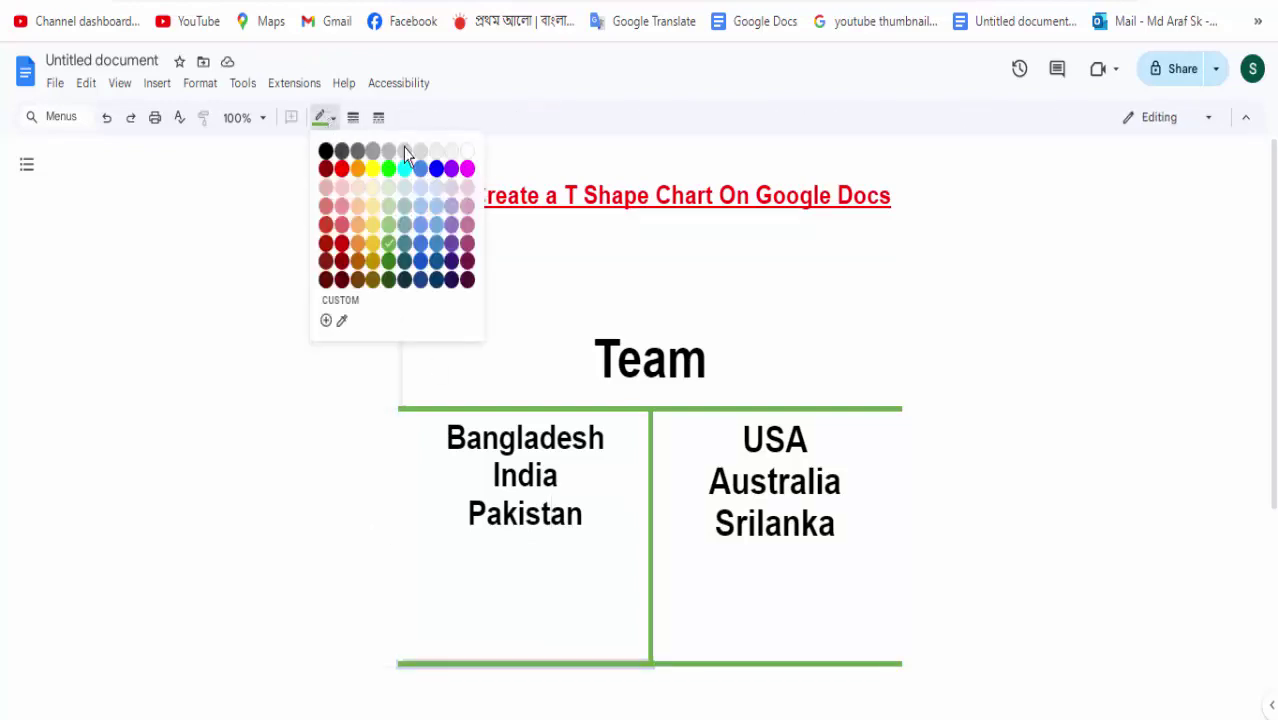
click(466, 153)
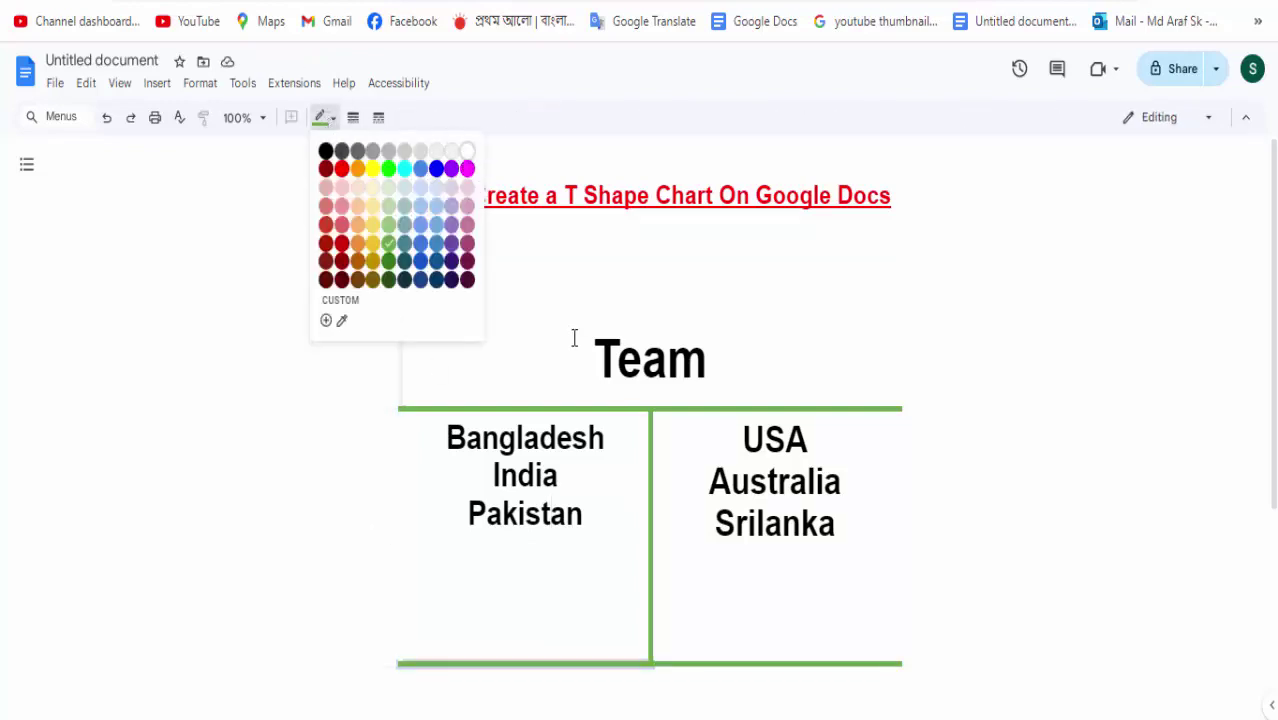
click(752, 662)
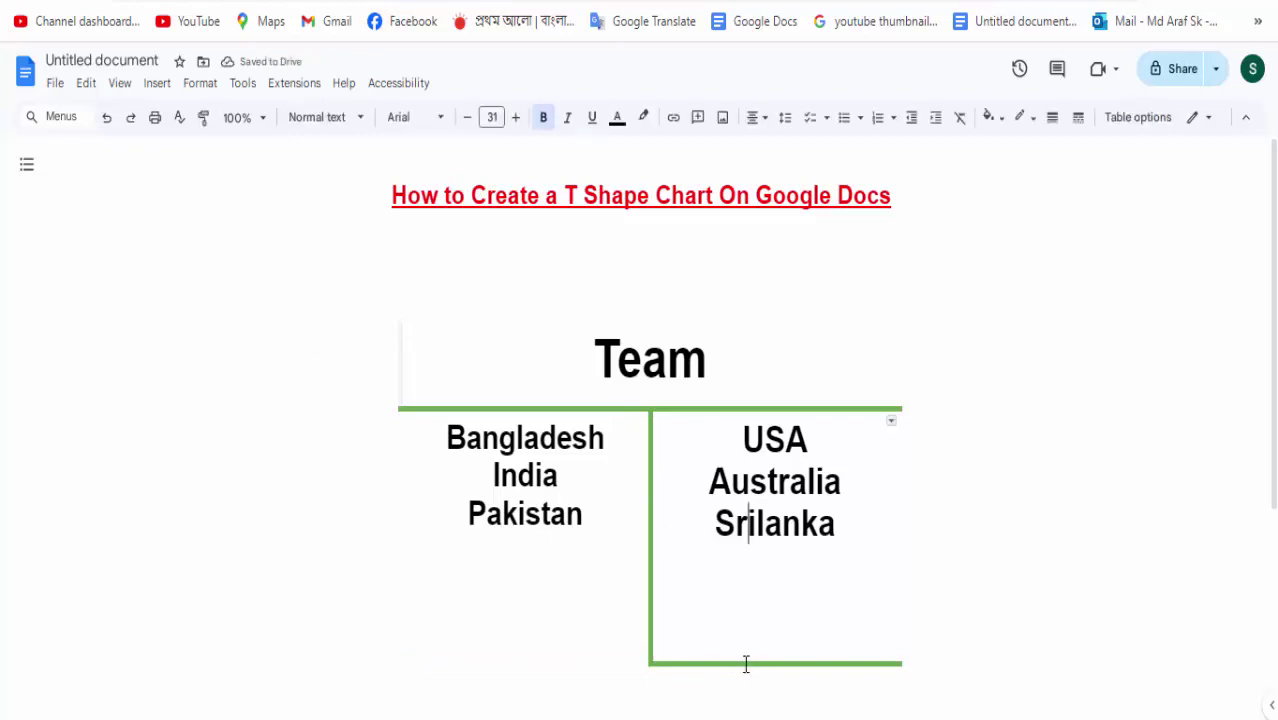
click(743, 663)
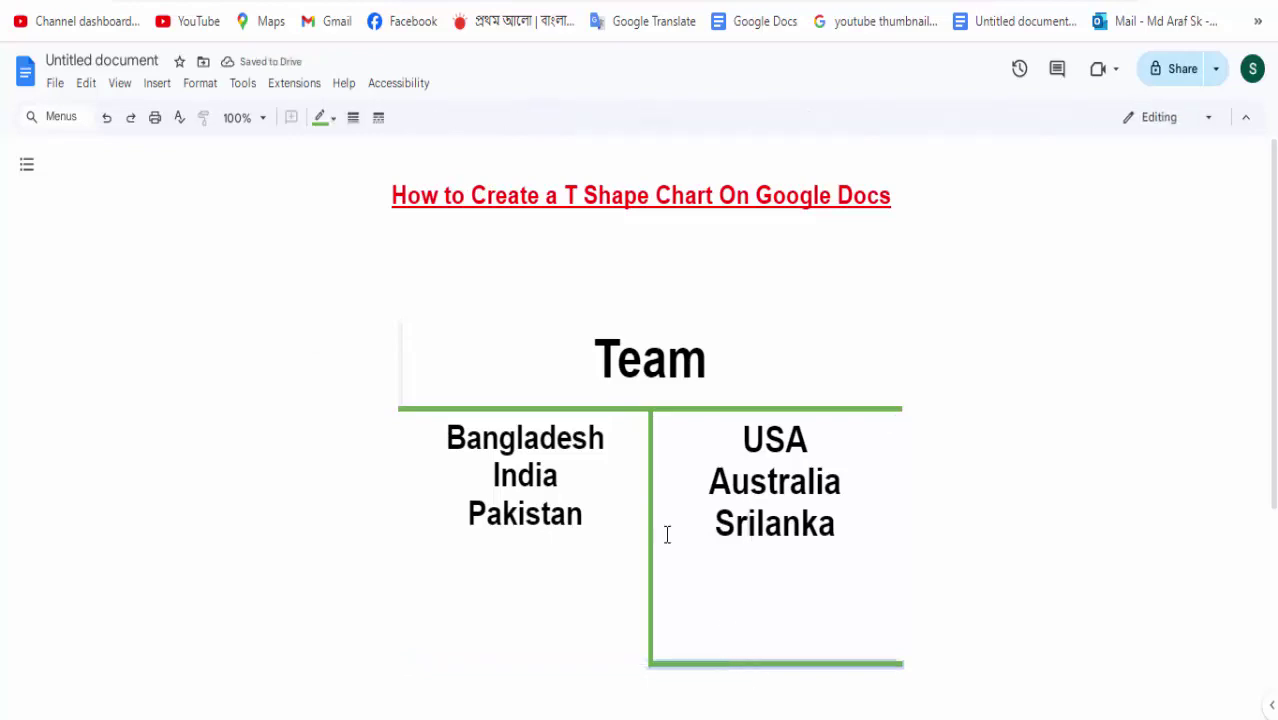
click(322, 118)
click(468, 152)
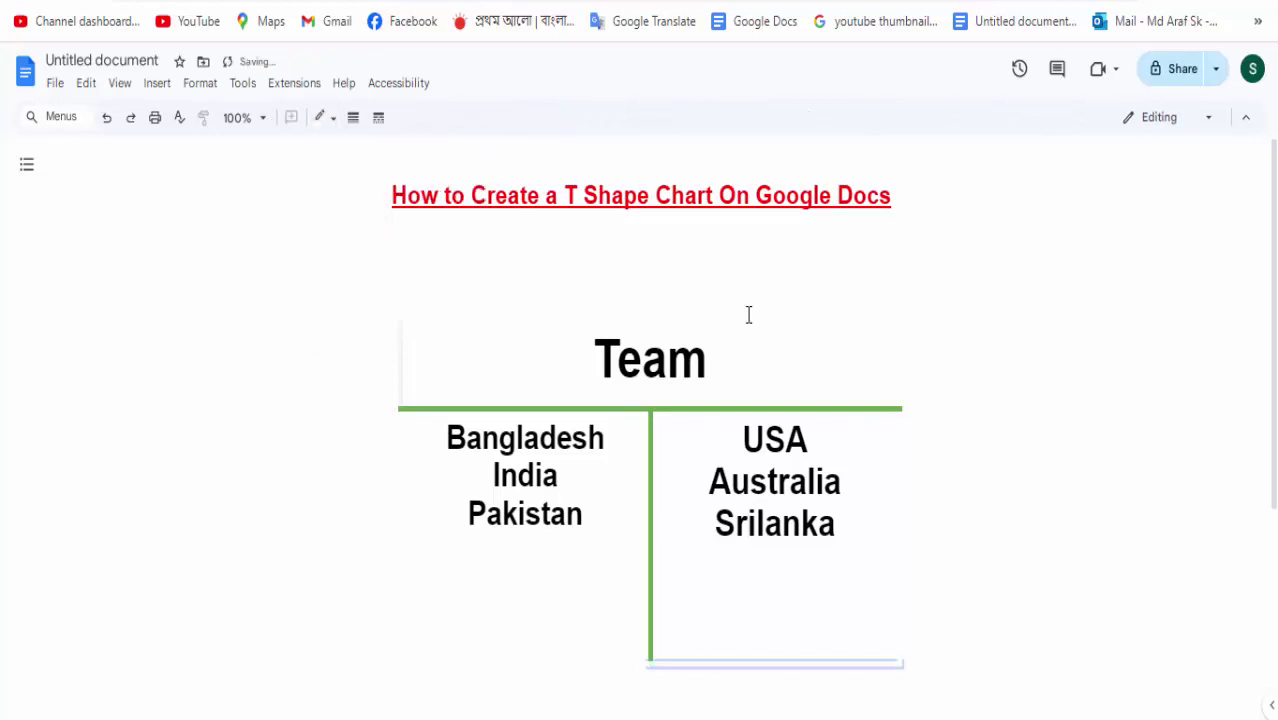
click(938, 396)
scroll(970, 437, down, 2)
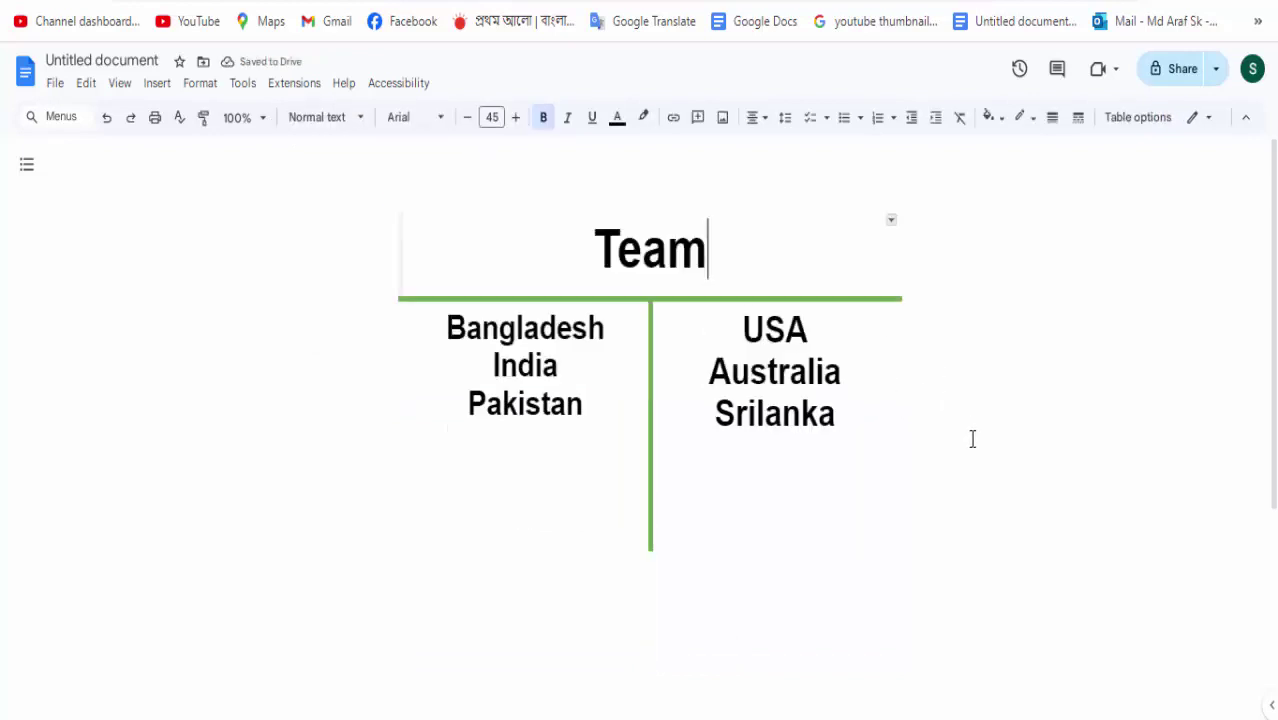
scroll(972, 438, up, 2)
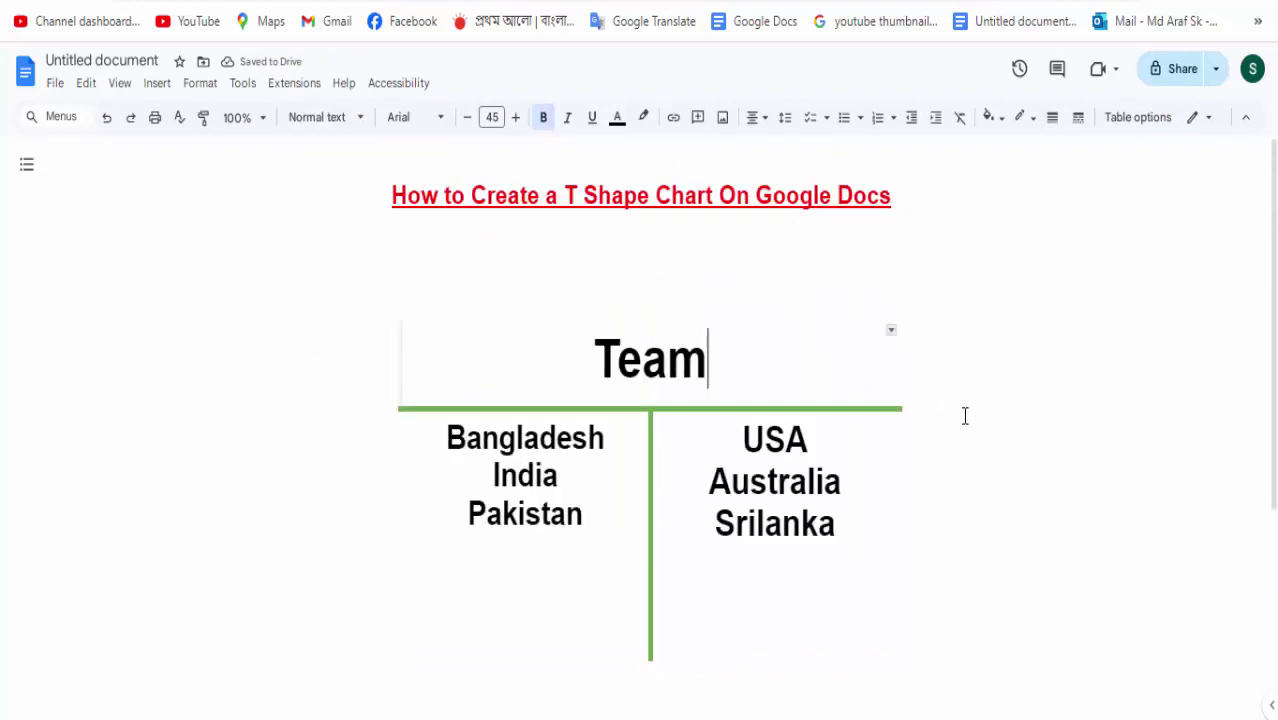